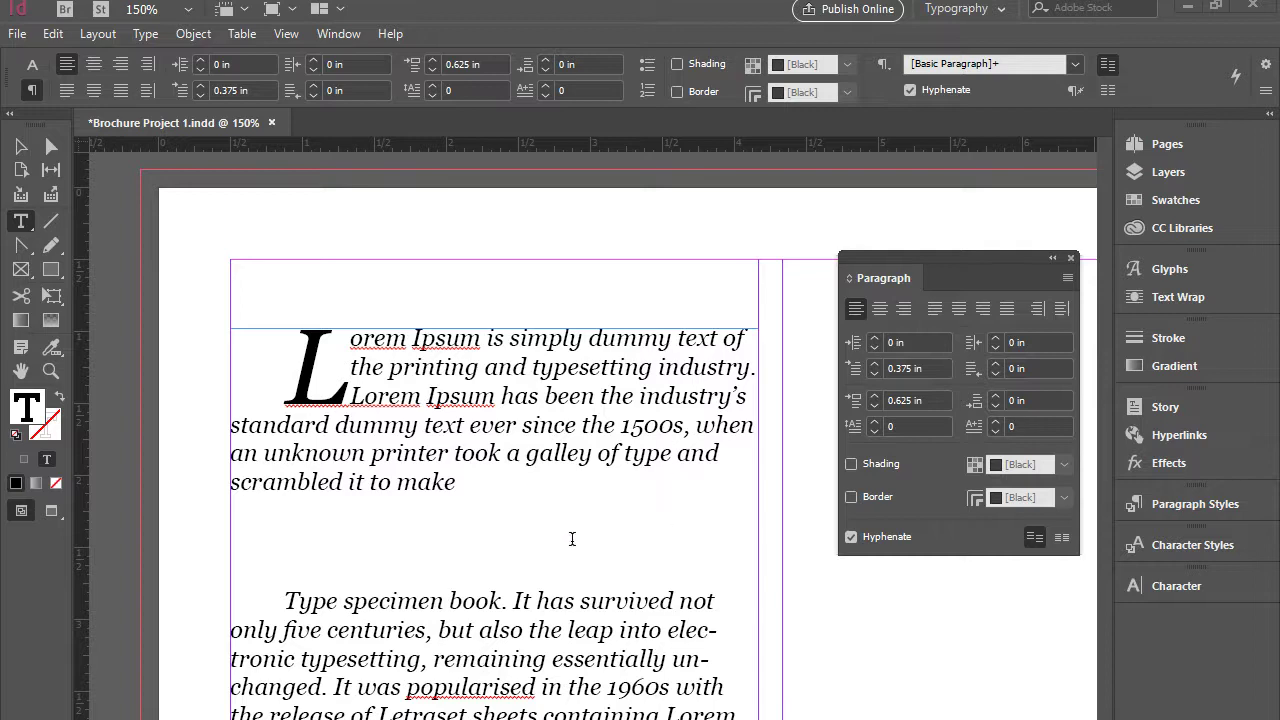
- Cancel the accidental close so the document stays open
click(1001, 9)
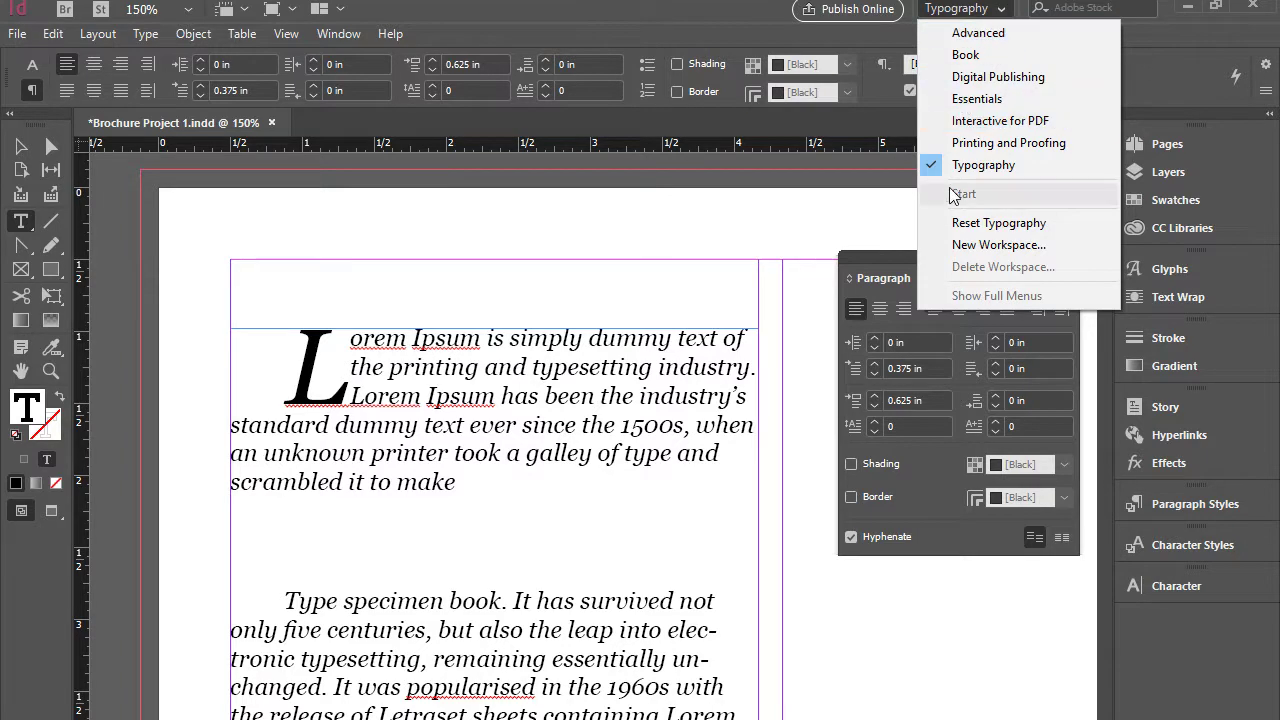
key(ctrl+w)
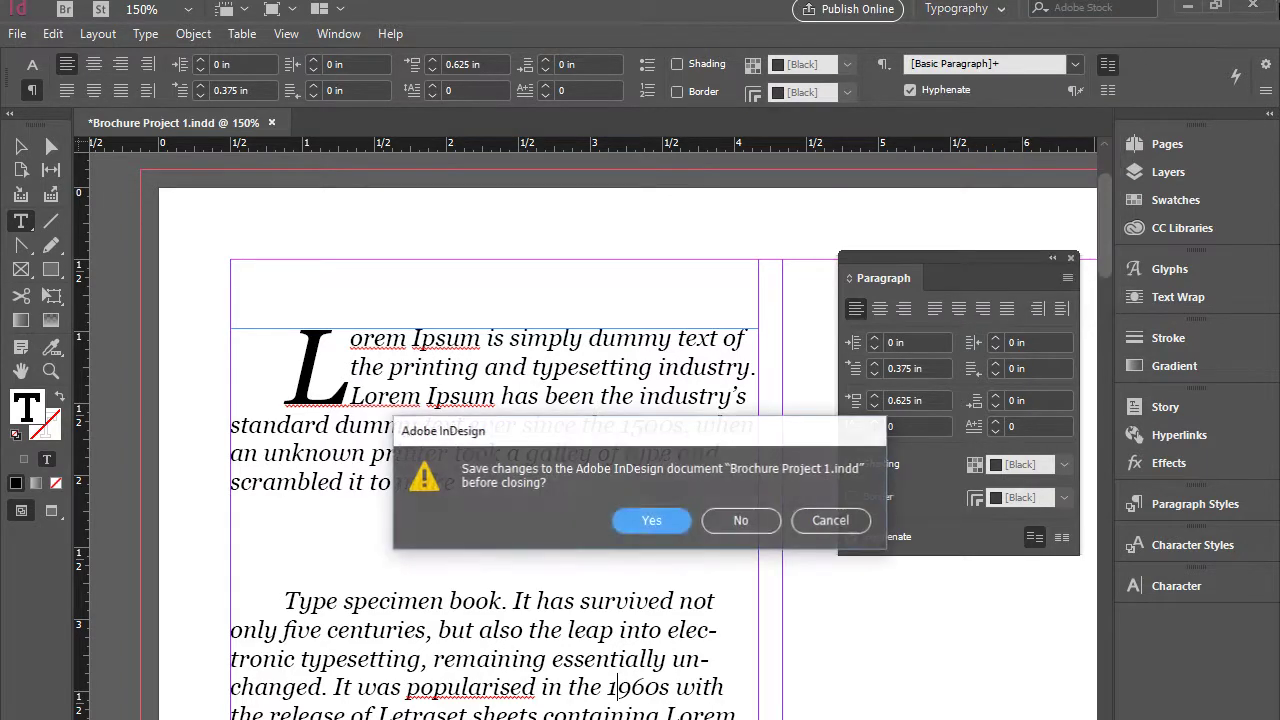
click(828, 517)
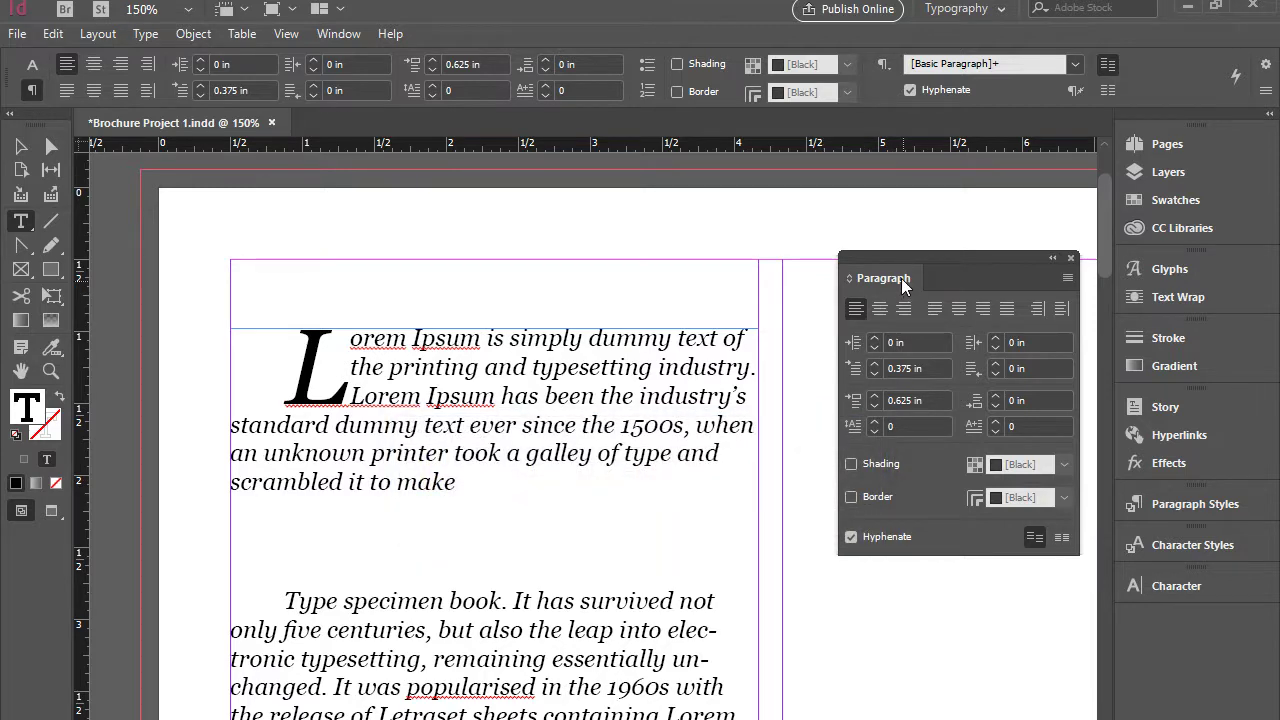
- Dock the floating Paragraph panel in the right dock under Paragraph Styles
drag(901, 278, 1186, 510)
click(1200, 495)
click(1200, 515)
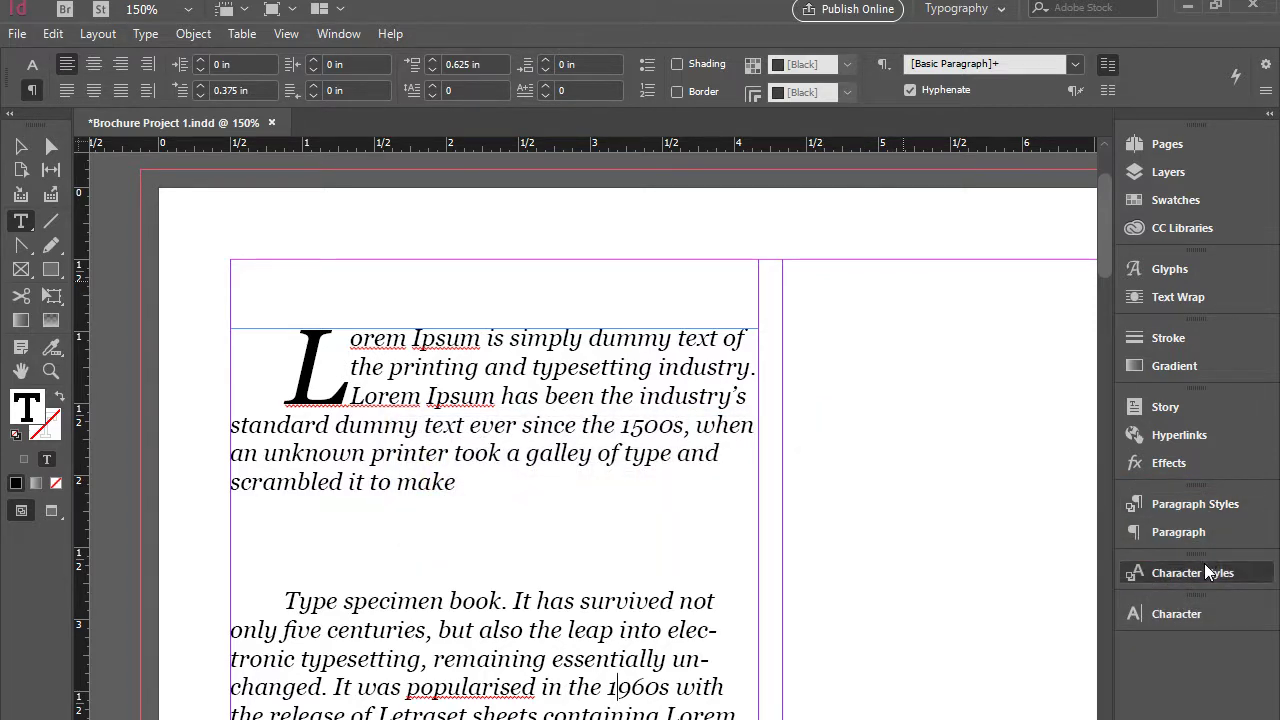
click(1204, 564)
click(1204, 564)
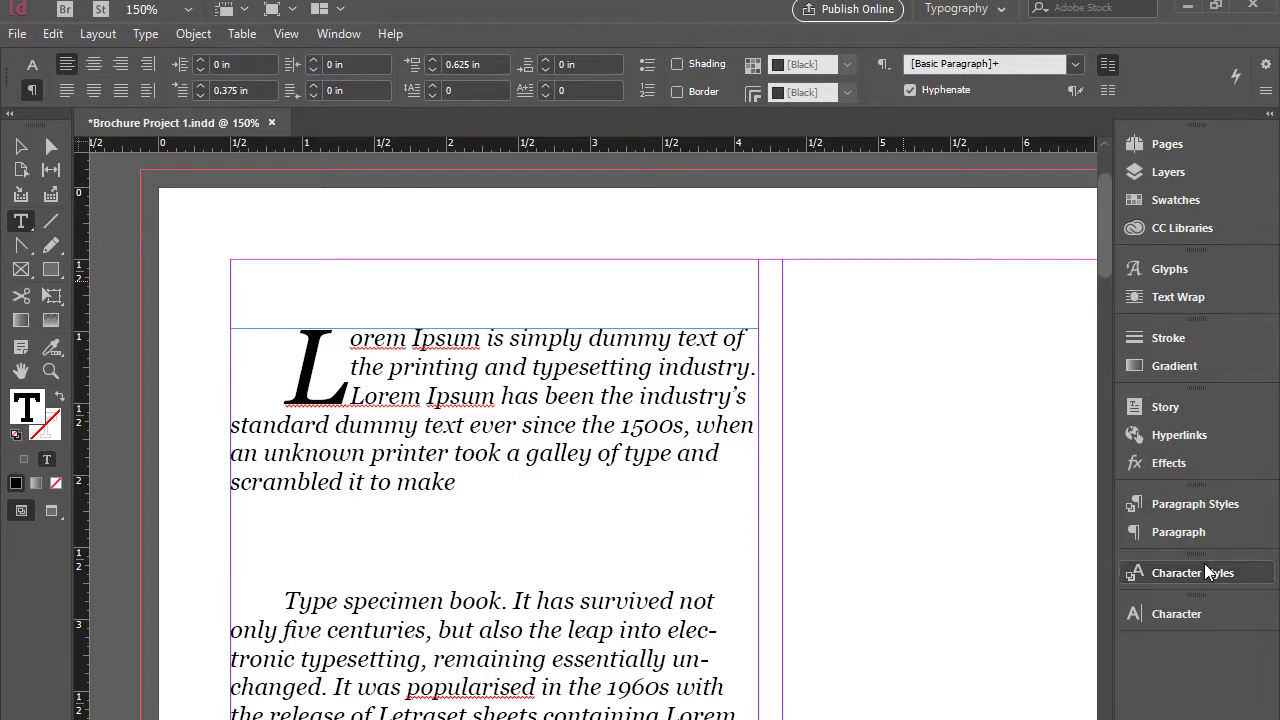
click(1207, 509)
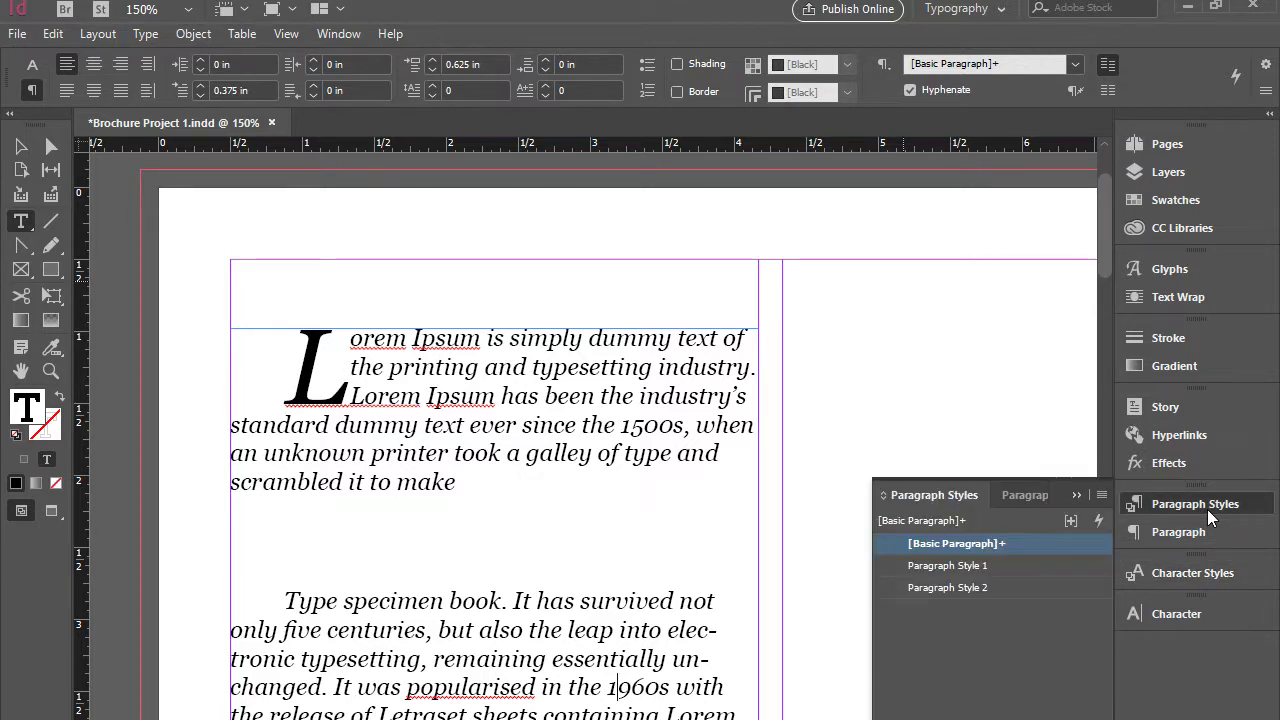
click(1207, 509)
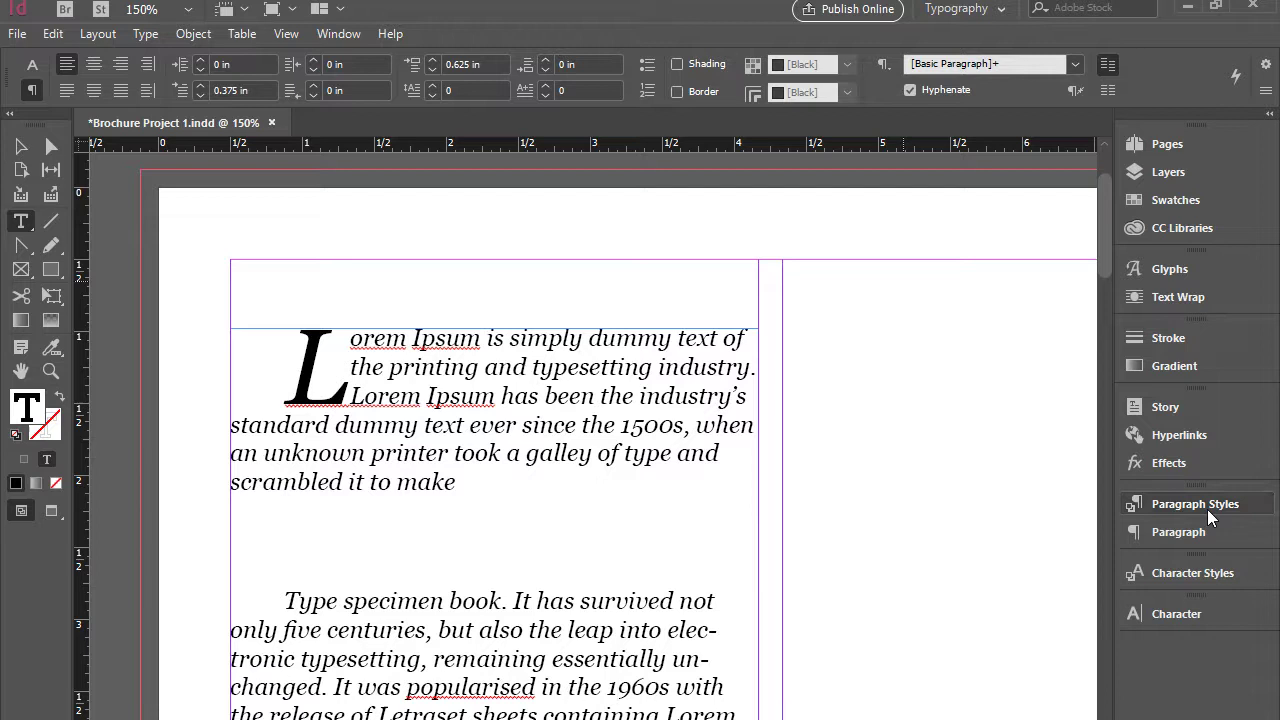
- Set the 'Type specimen book' paragraph's font to Arial Regular
drag(286, 601, 737, 716)
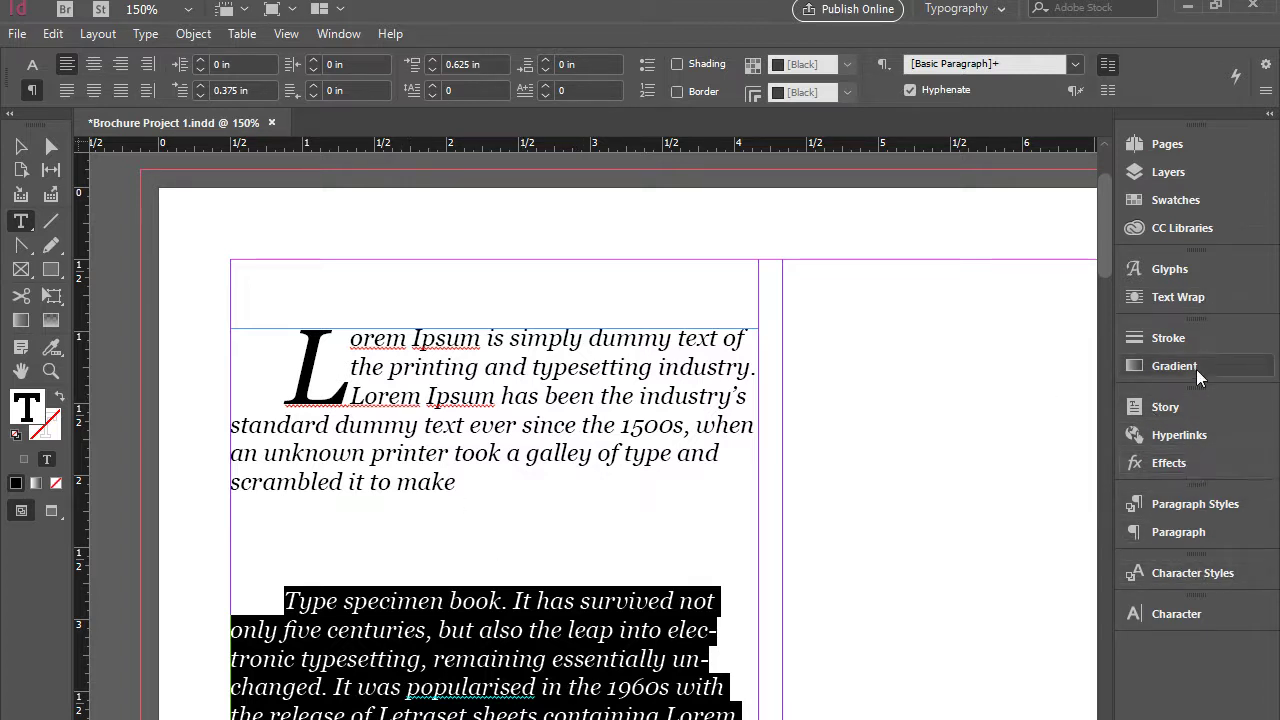
click(1200, 612)
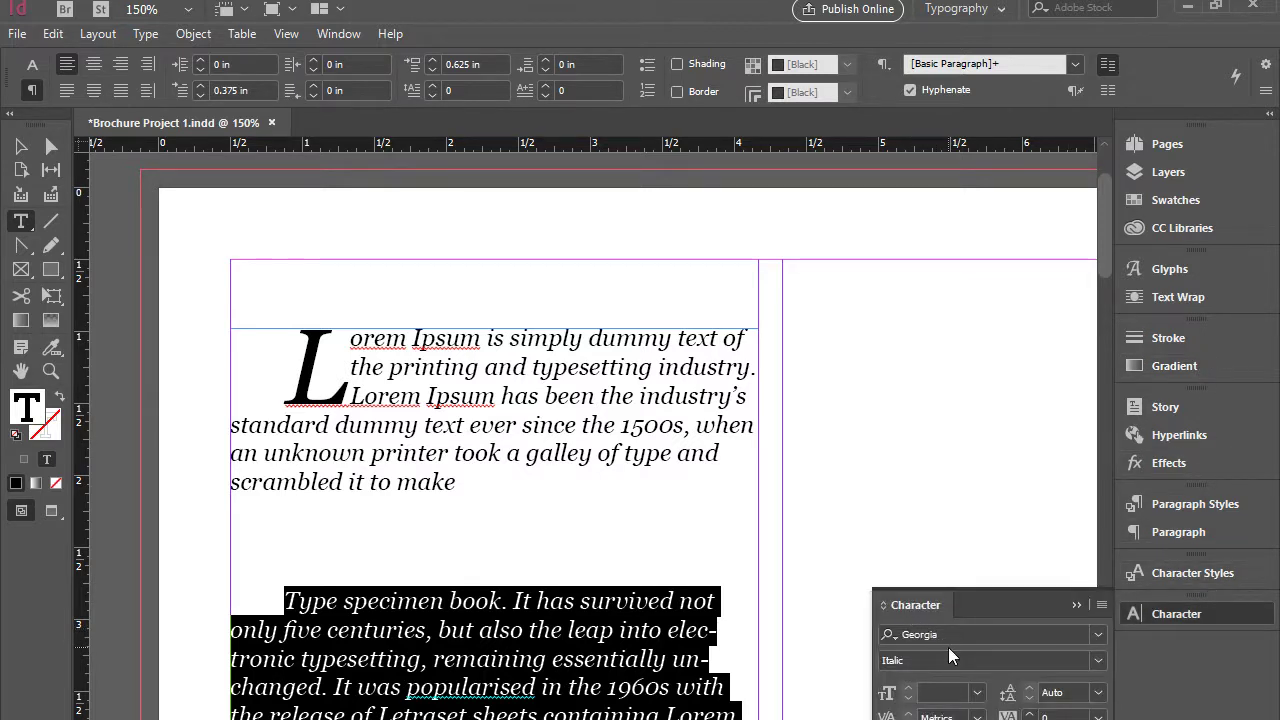
click(893, 636)
text(aria)
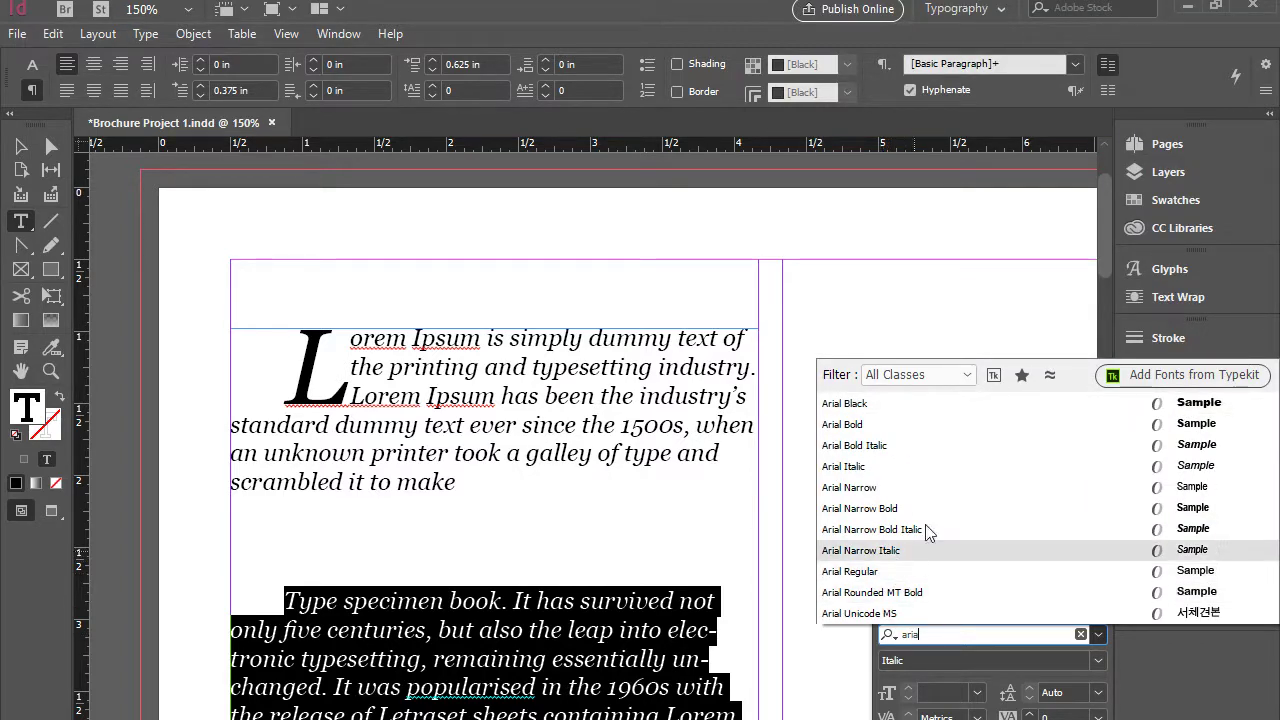
click(950, 577)
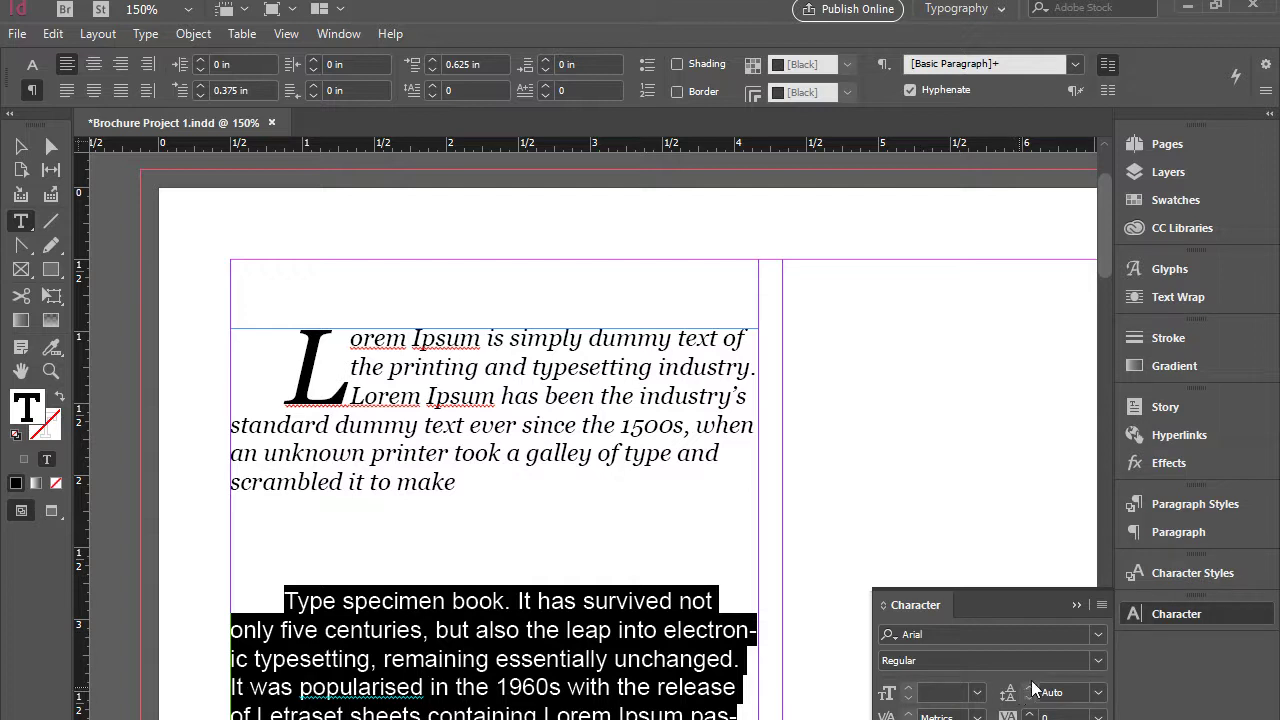
- Set the paragraph's leading to 20 pt
click(1099, 694)
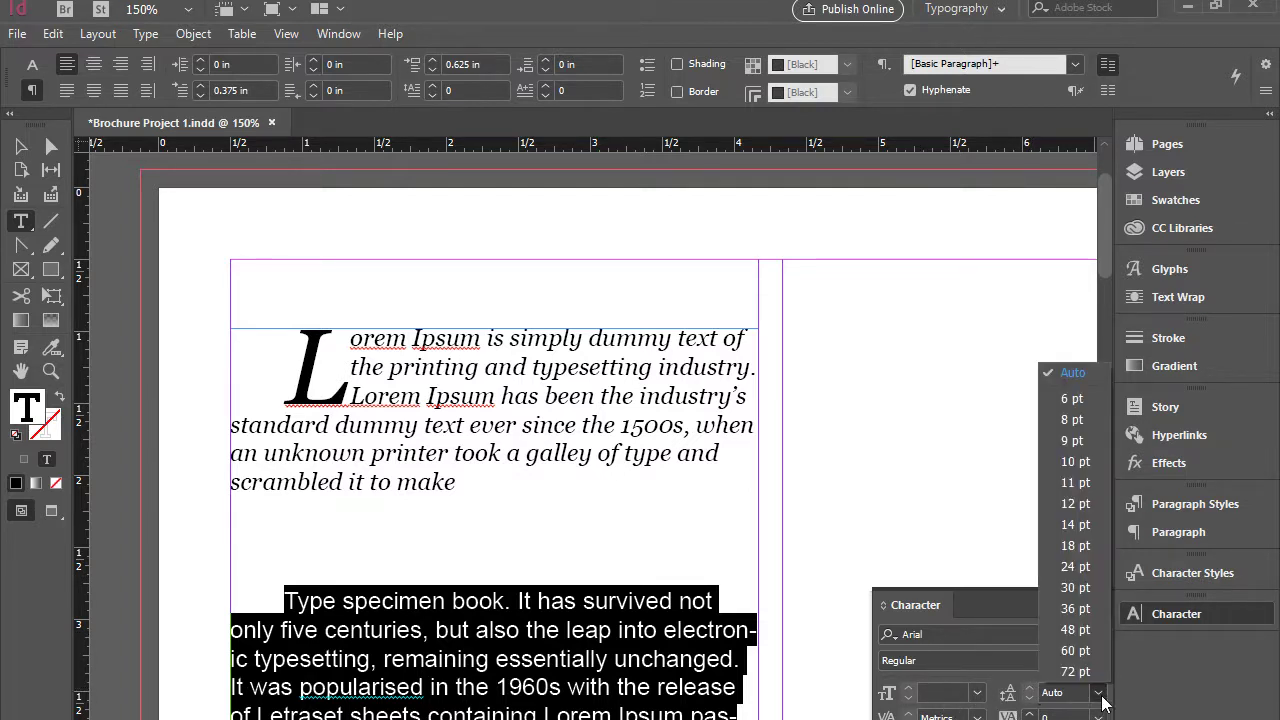
click(1092, 548)
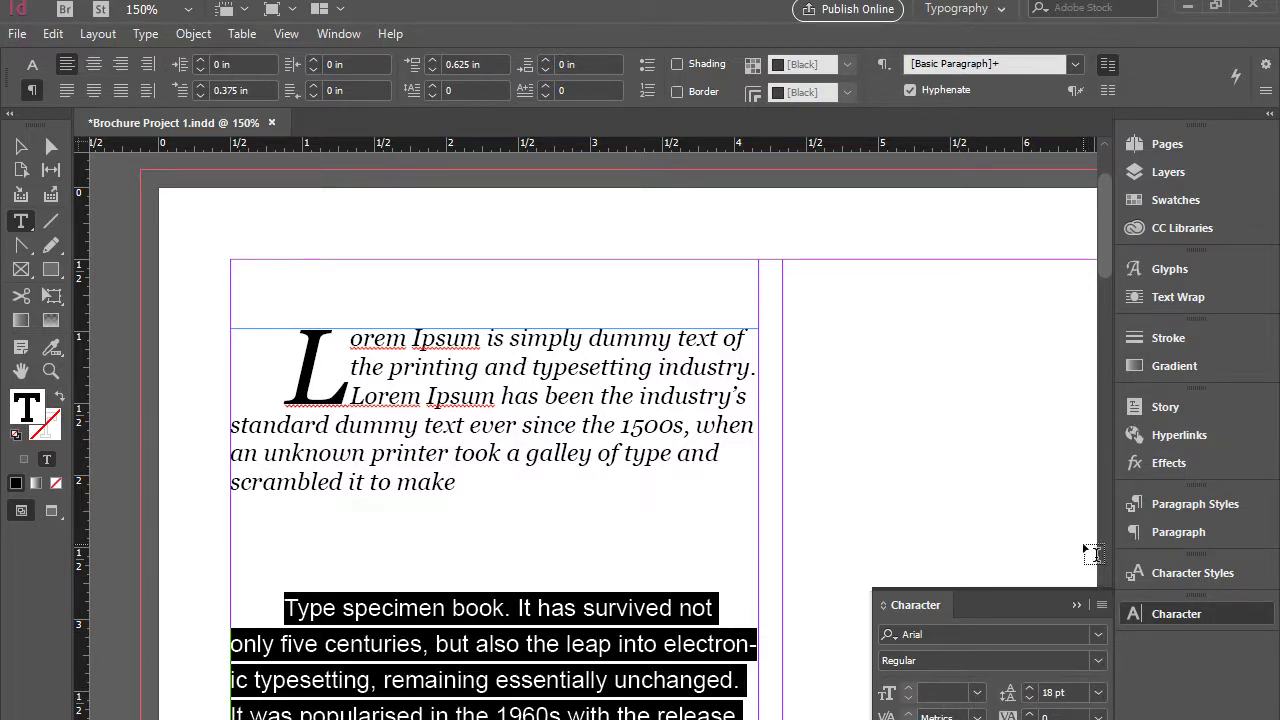
click(1030, 688)
click(1030, 688)
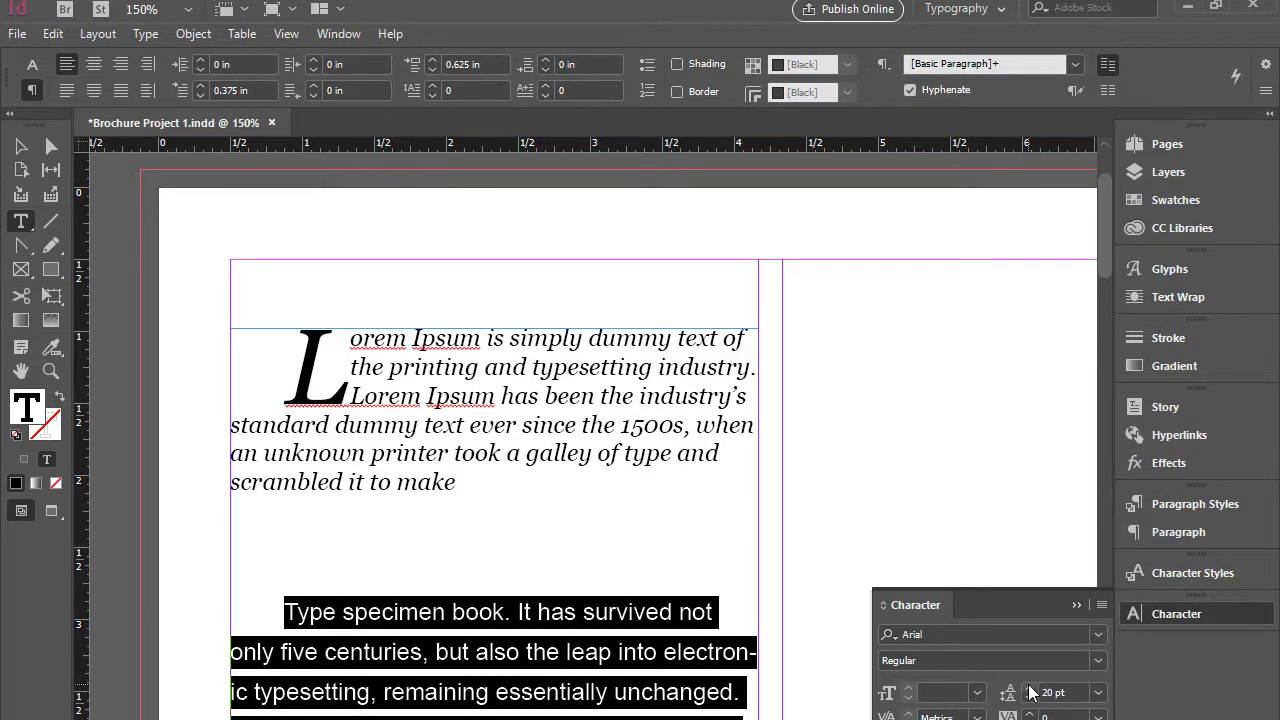
click(733, 690)
scroll(620, 450, down, 1)
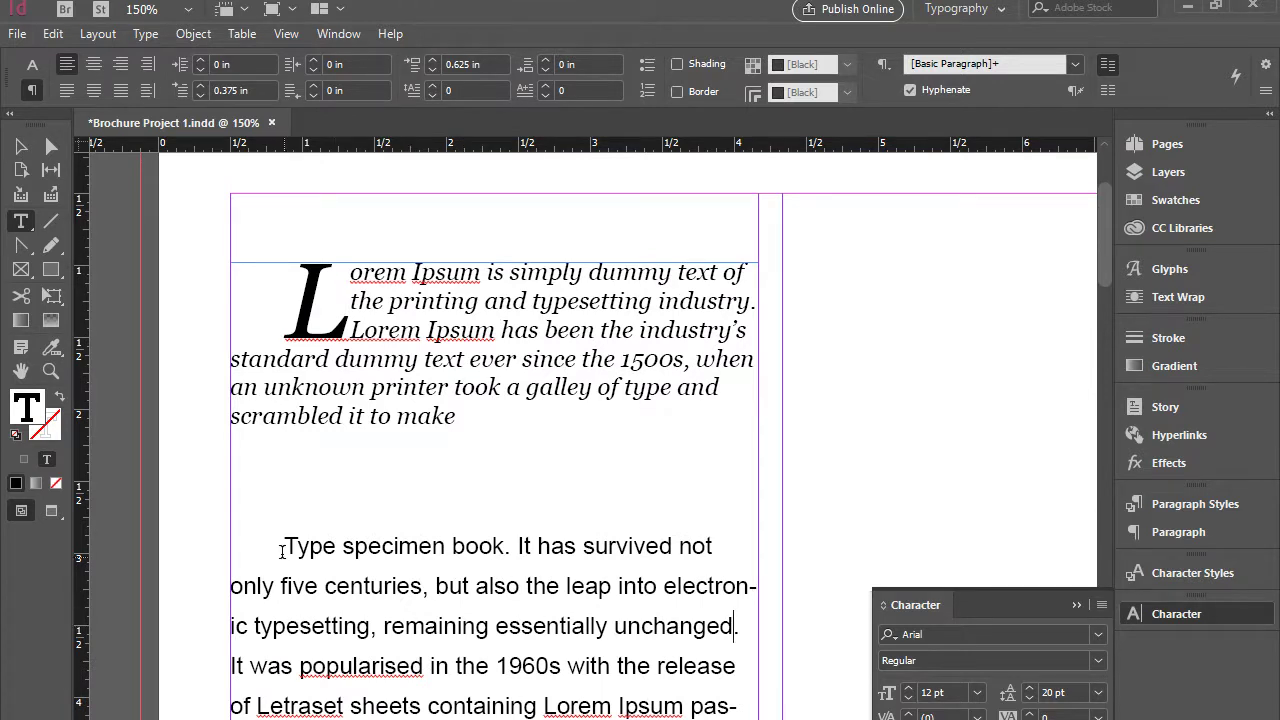
- Start a new paragraph style from the selected Arial paragraph
drag(284, 546, 737, 706)
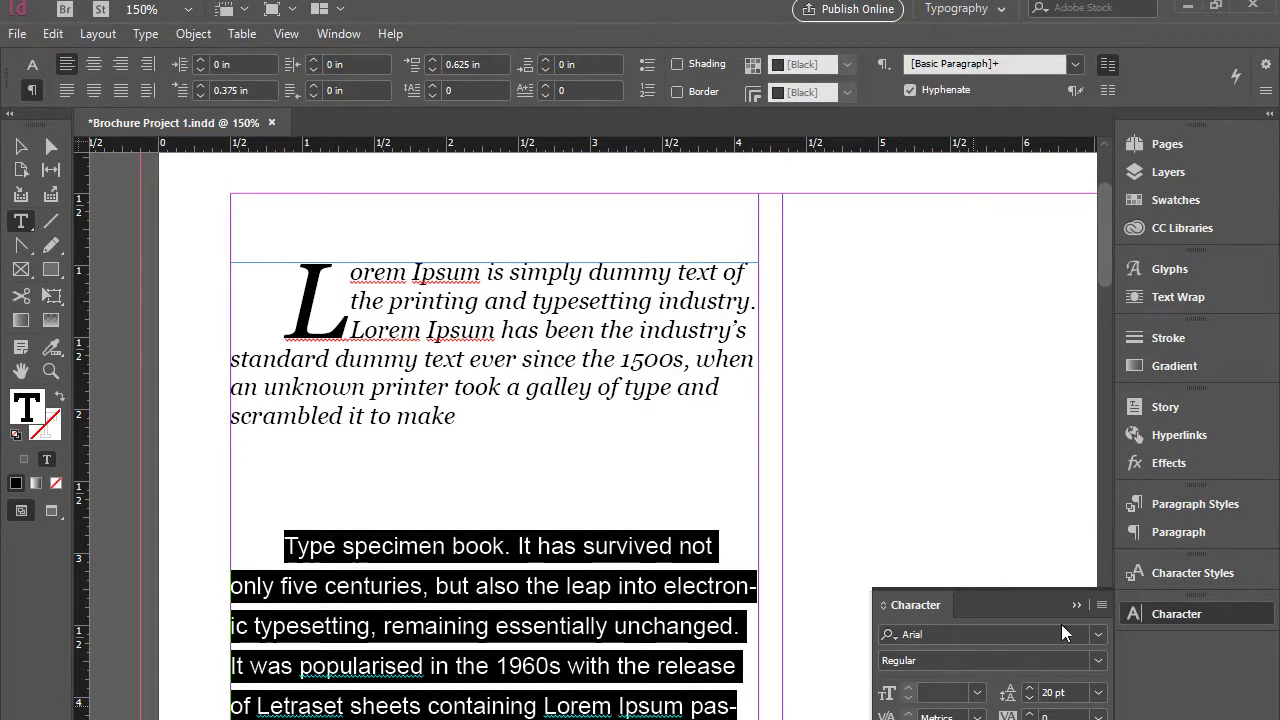
click(1240, 508)
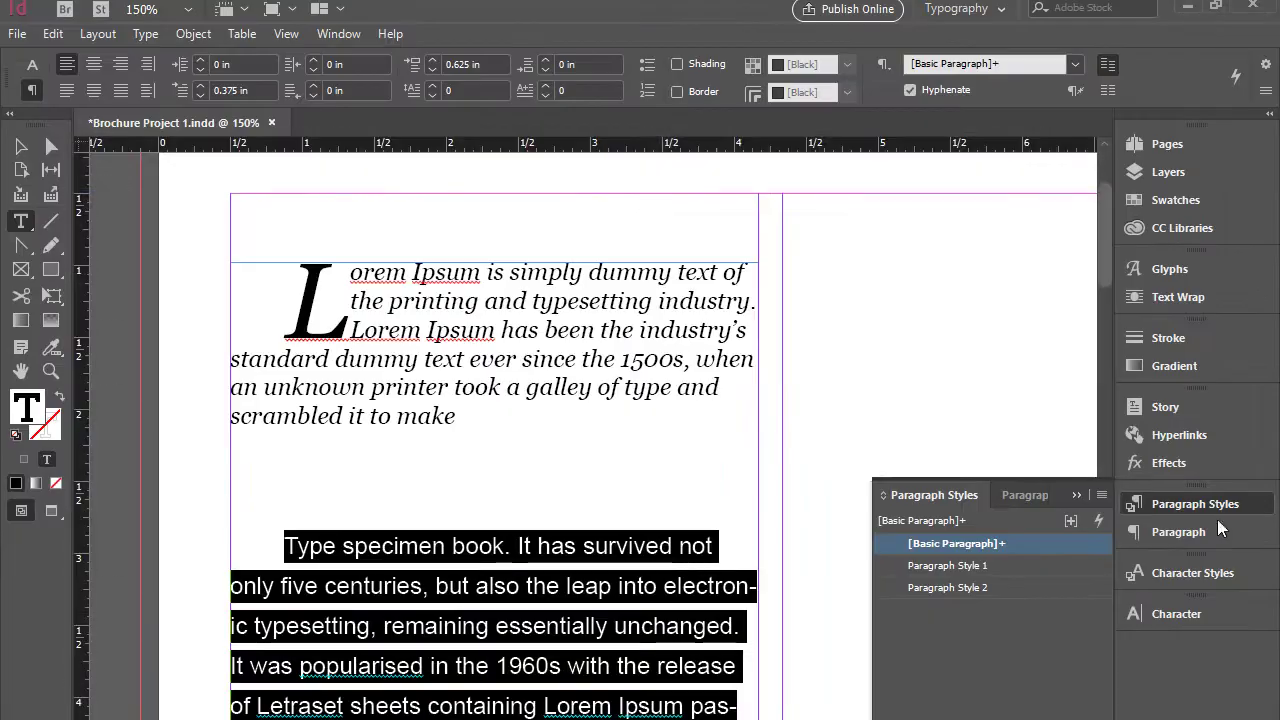
click(1102, 500)
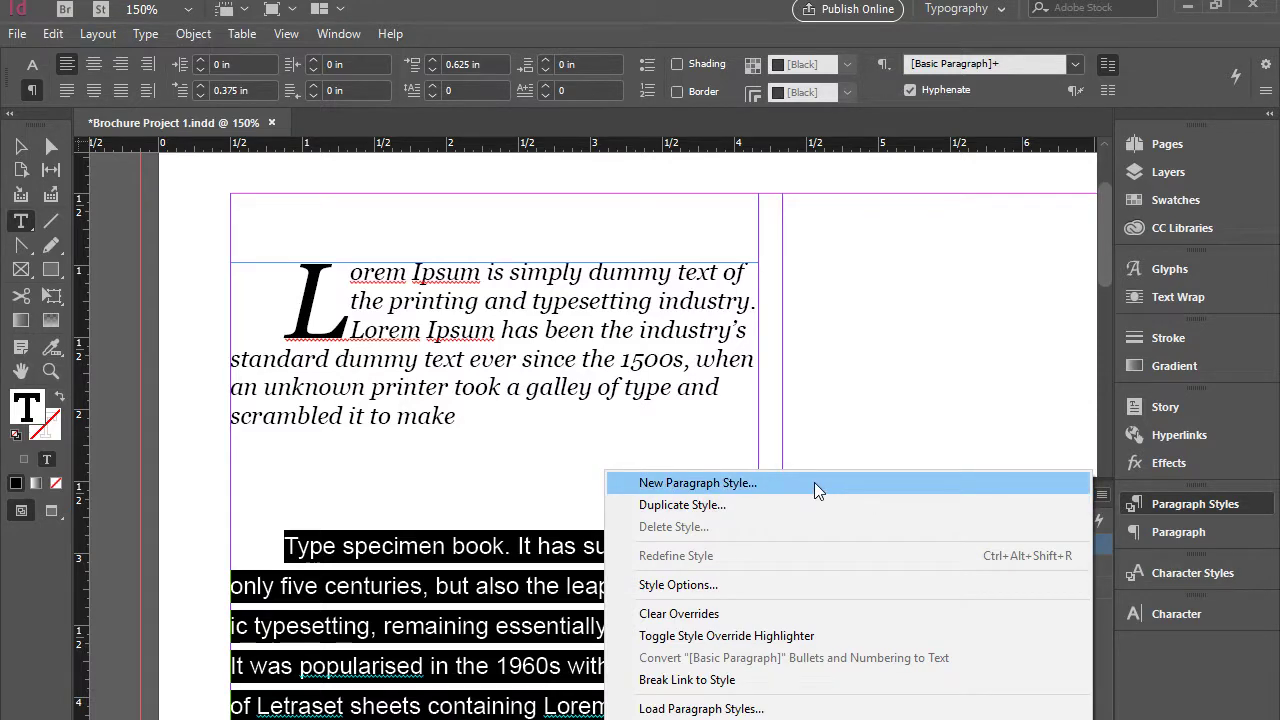
click(814, 482)
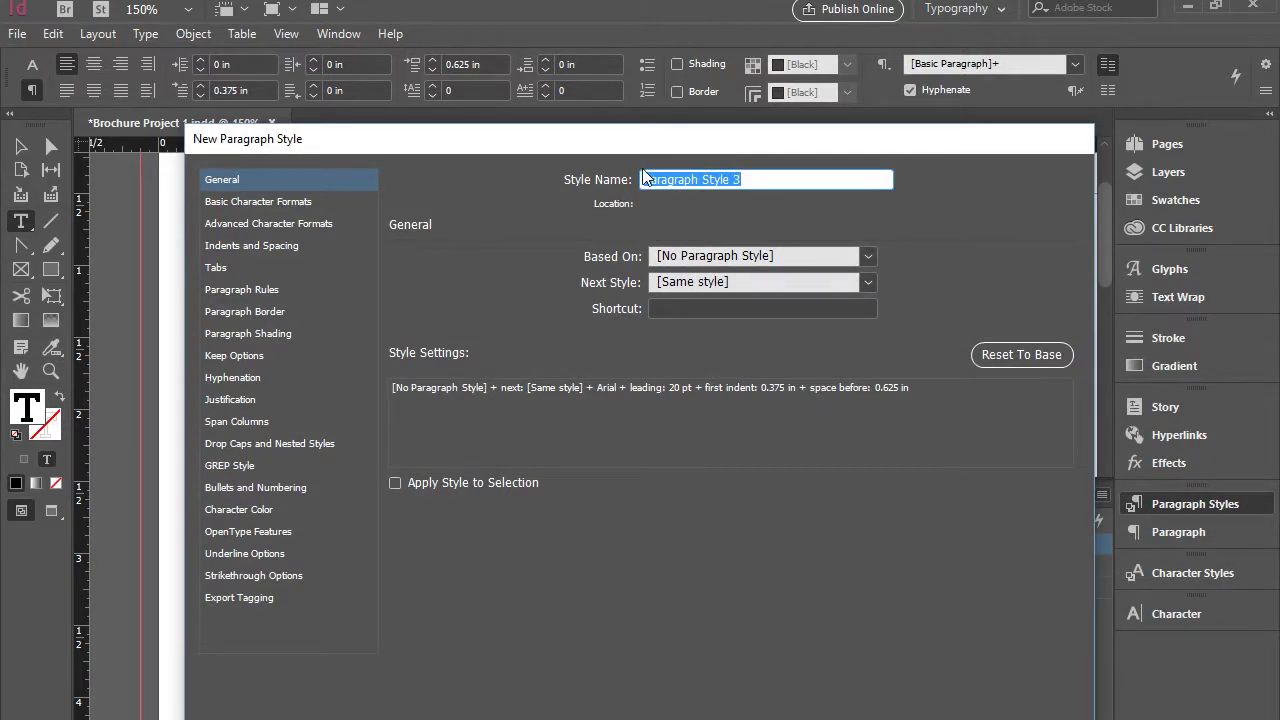
- Name the style 'Paragraph Arial' and tick Apply Style to Selection
click(729, 179)
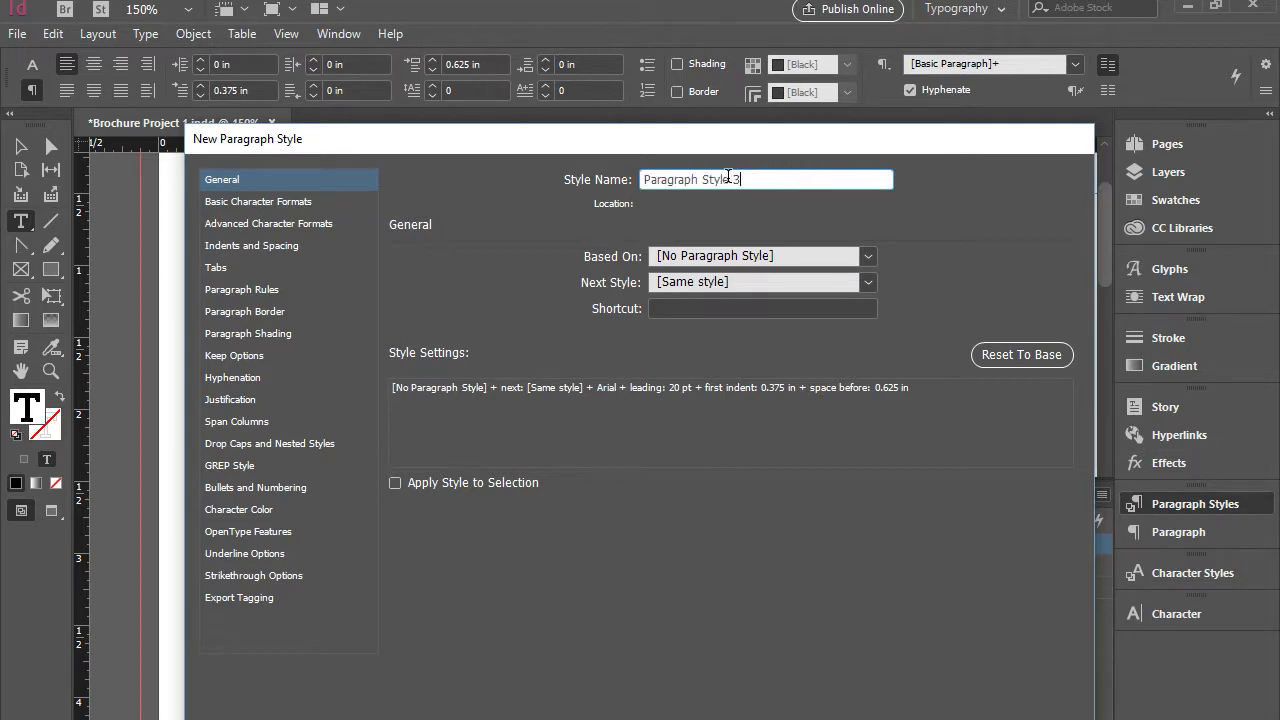
drag(703, 179, 760, 173)
text(Aria)
click(395, 483)
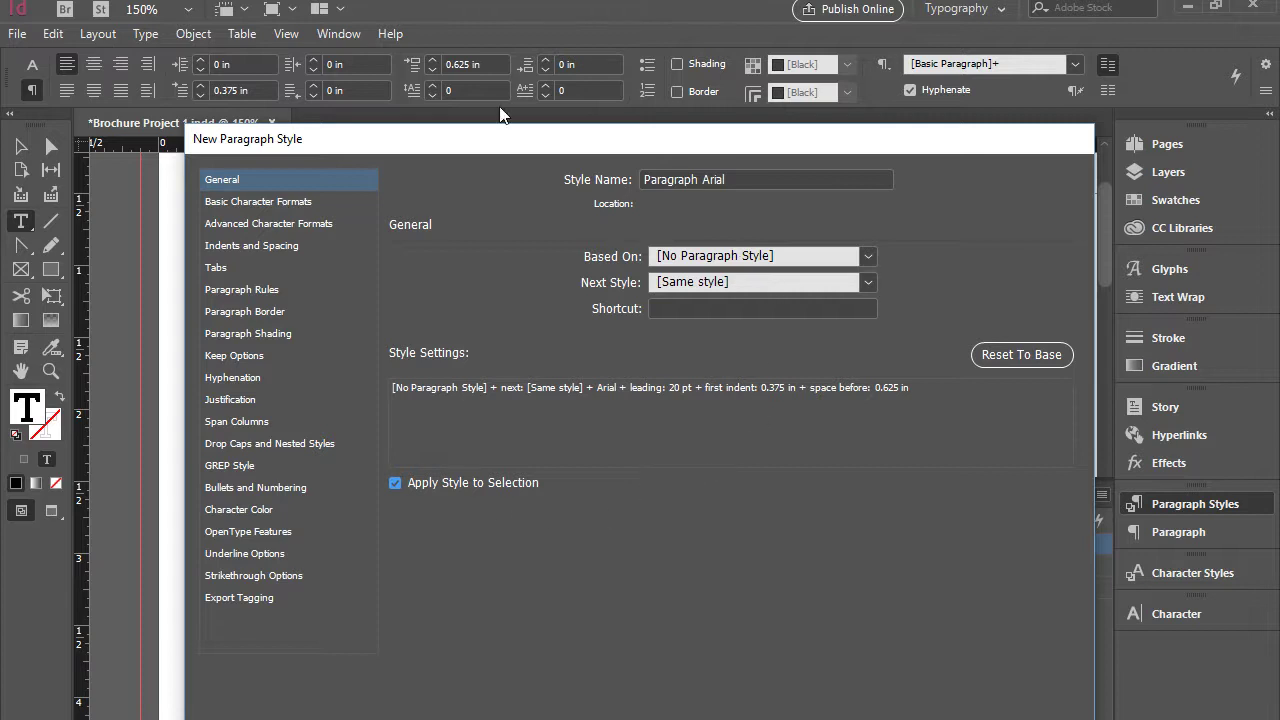
drag(511, 143, 872, 179)
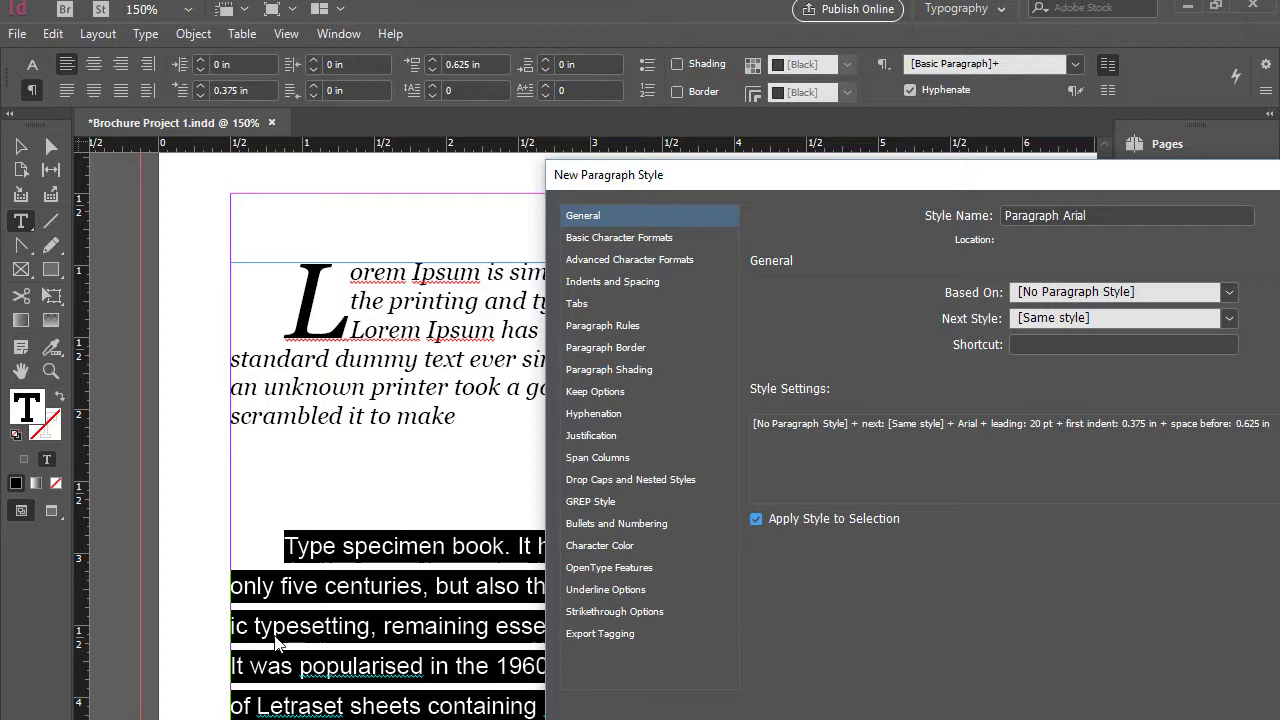
drag(890, 176, 494, 168)
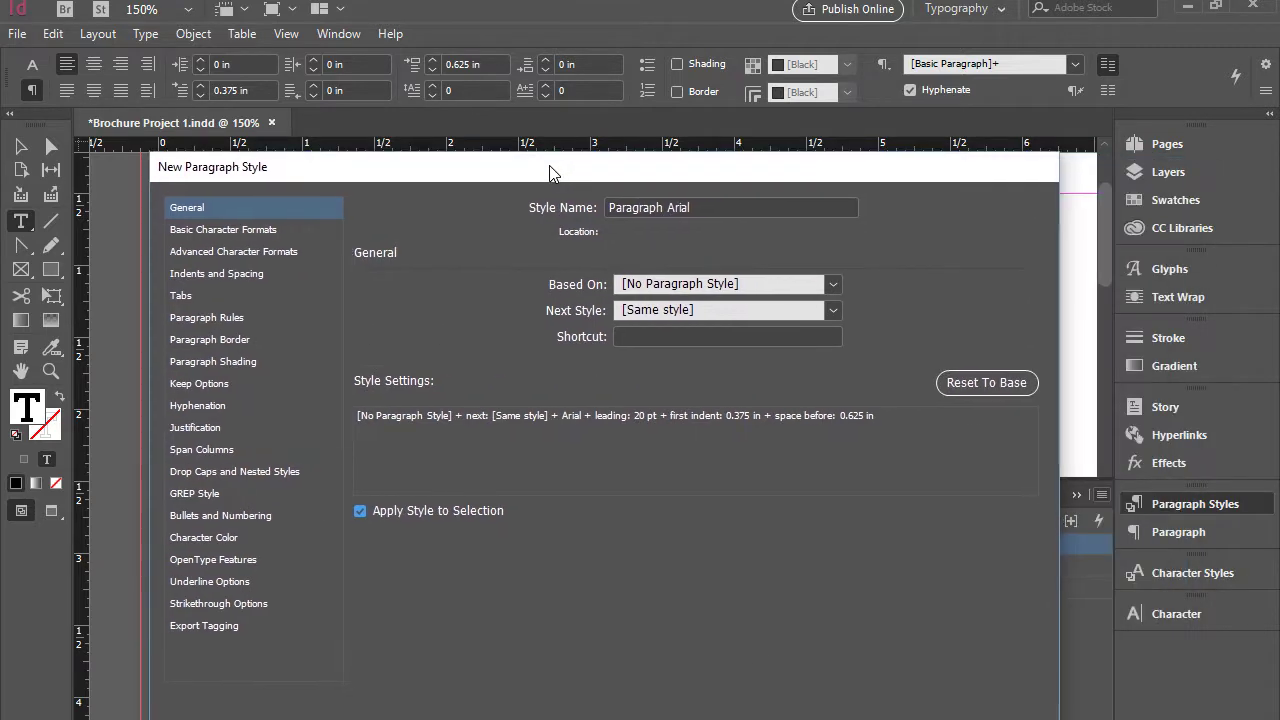
- Confirm the Paragraph Arial style and apply it to the drop-cap first paragraph
key(Return)
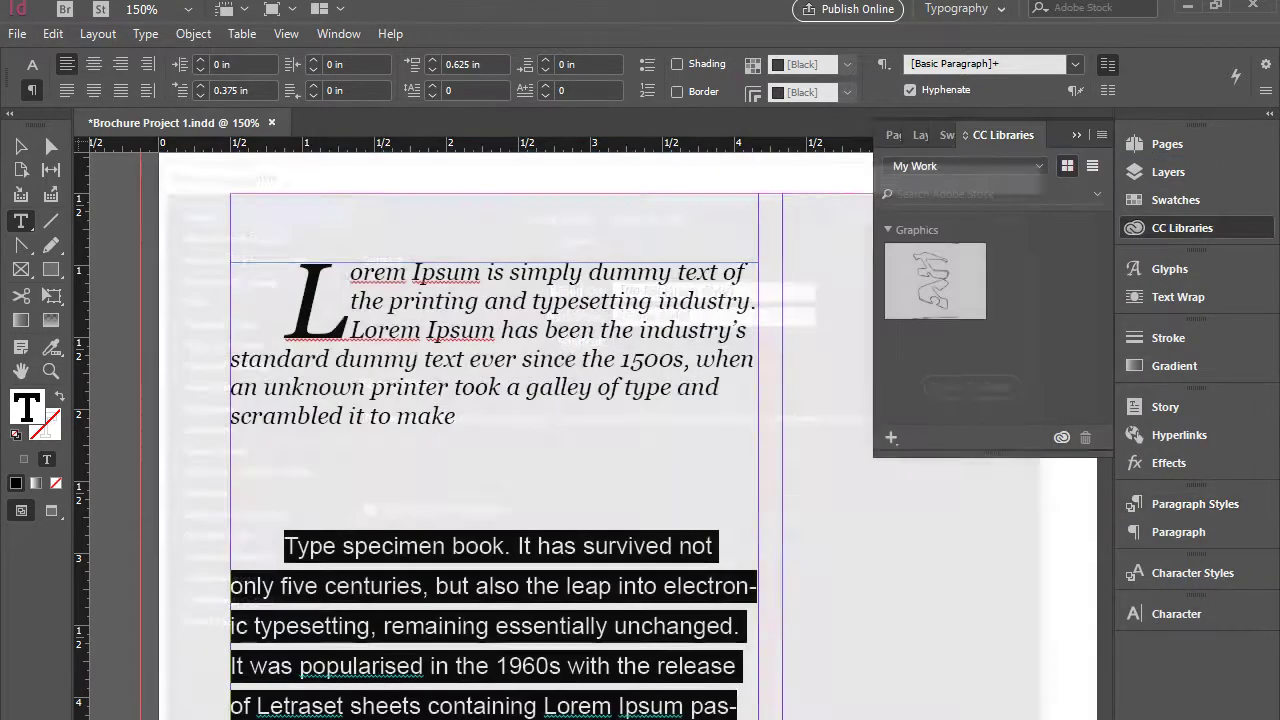
click(1200, 507)
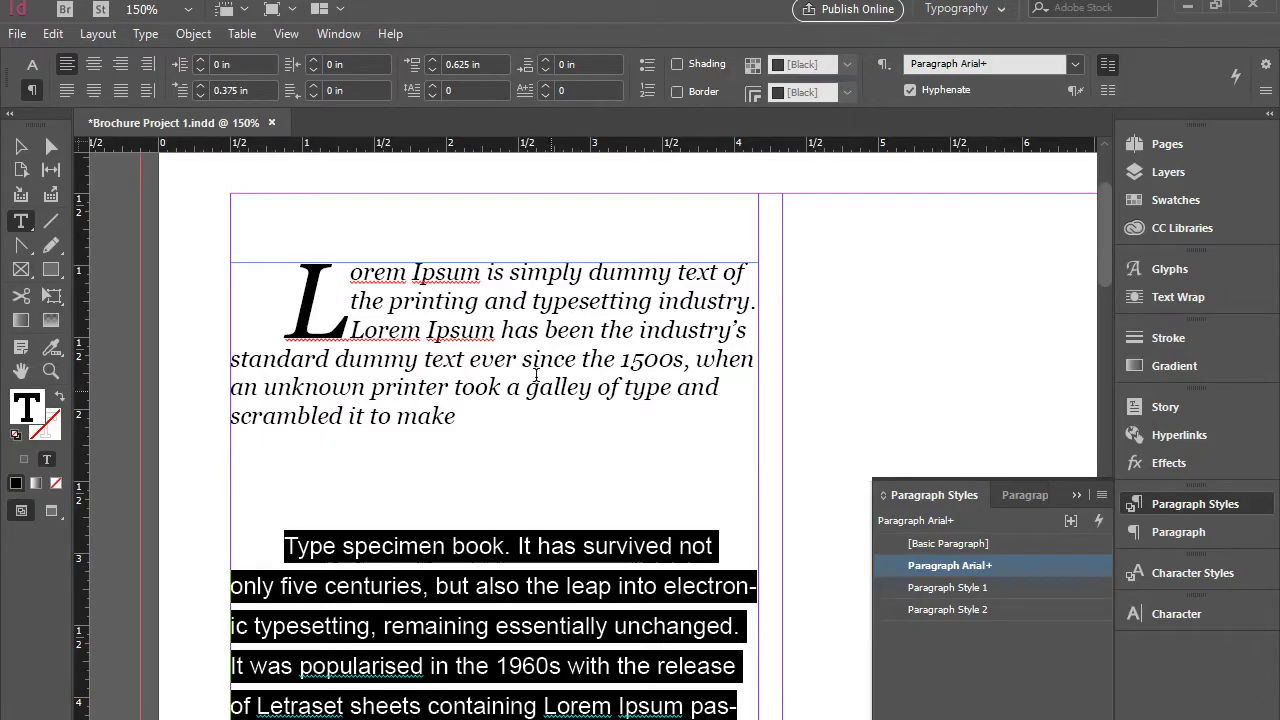
click(478, 416)
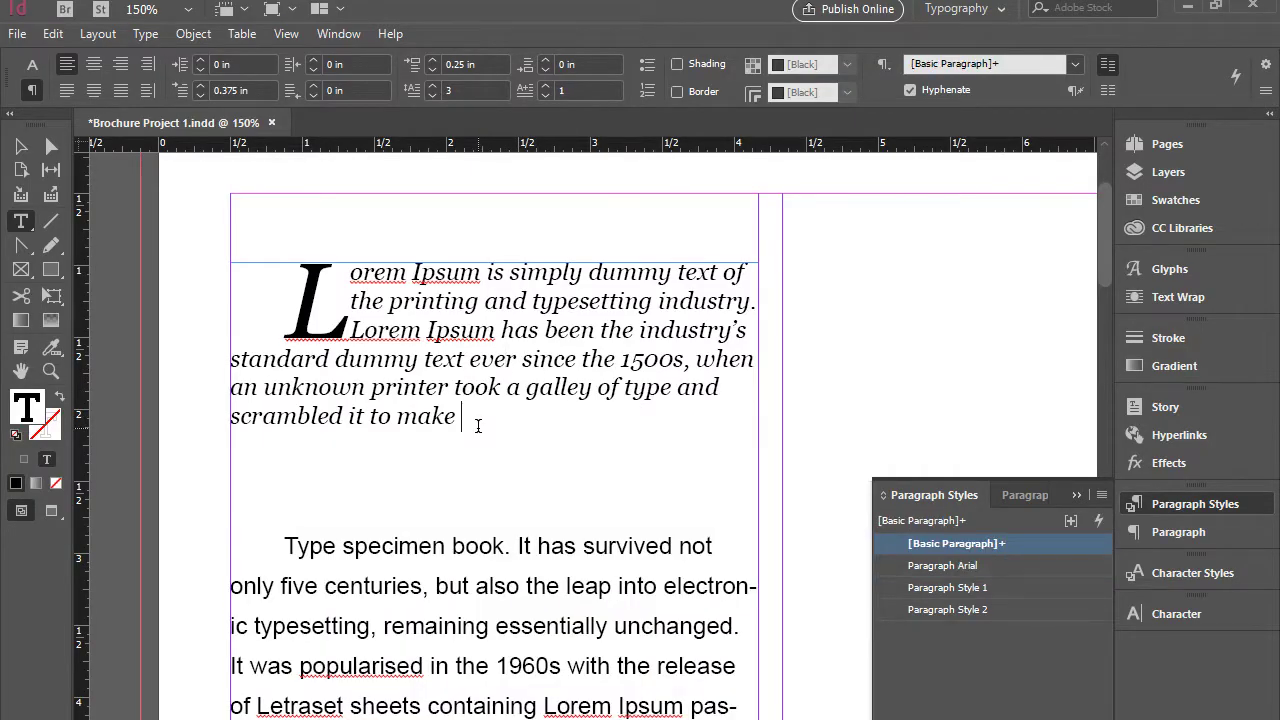
drag(478, 425, 305, 287)
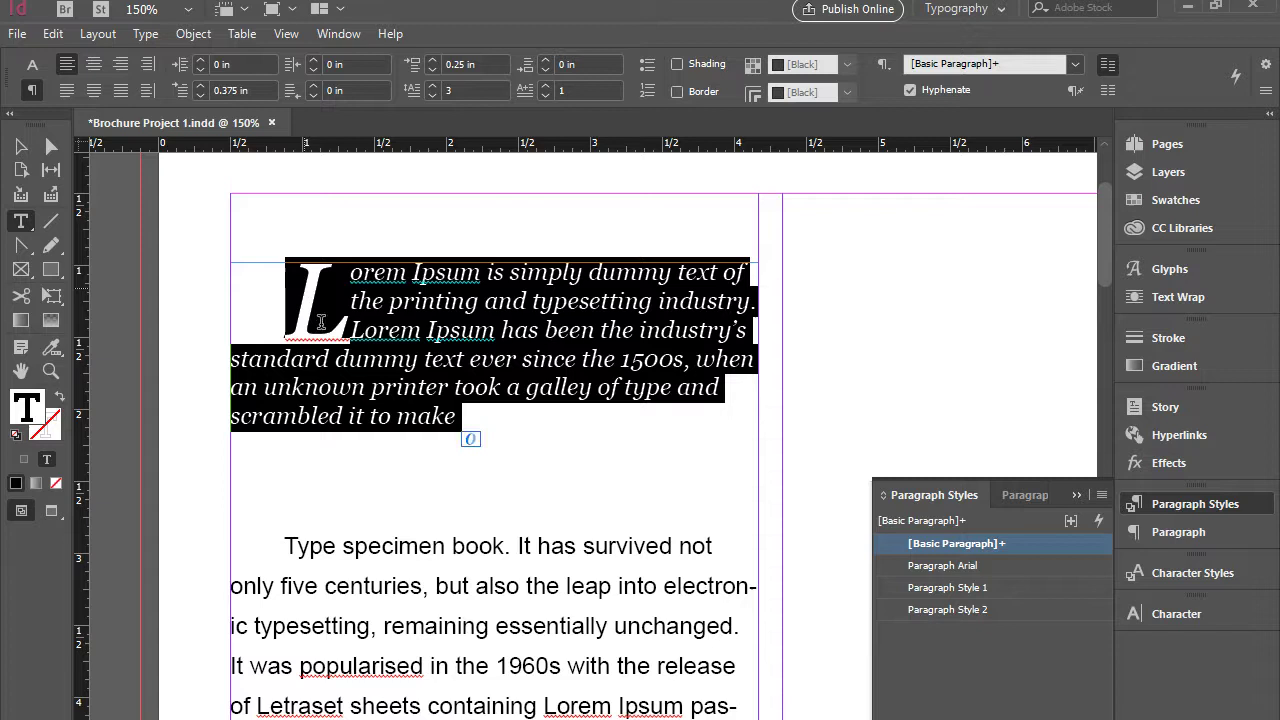
click(948, 566)
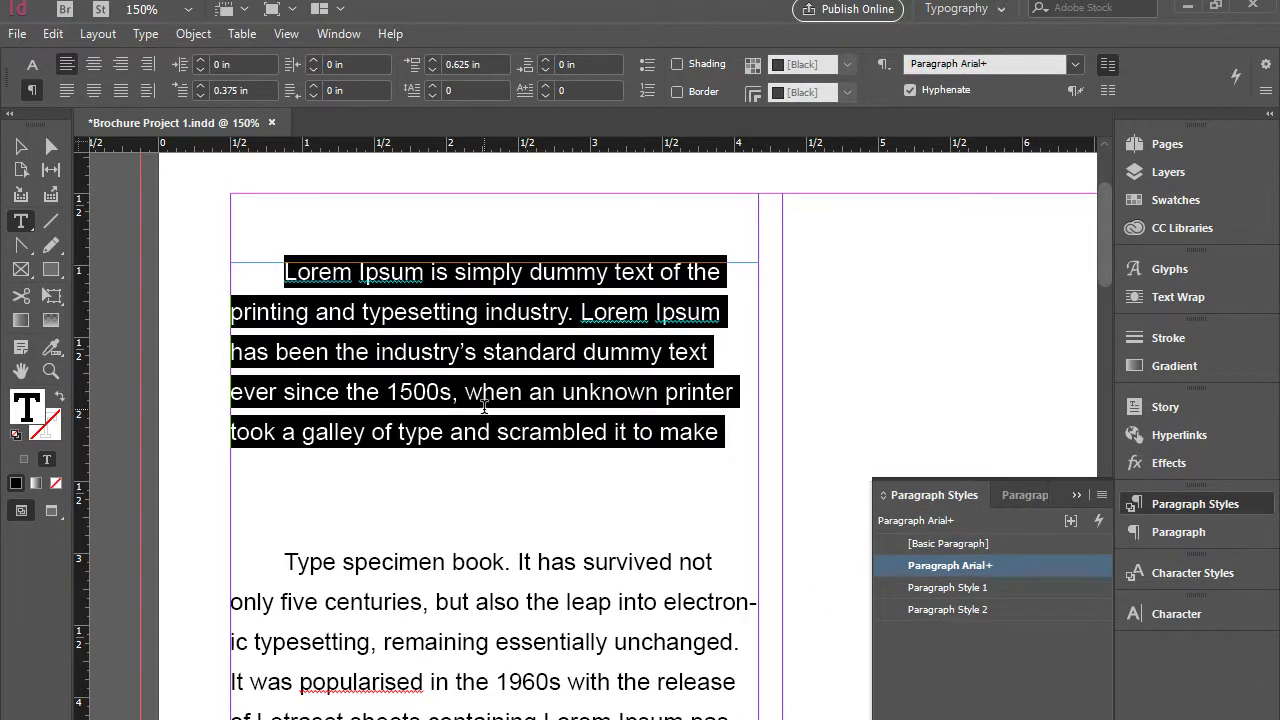
click(484, 405)
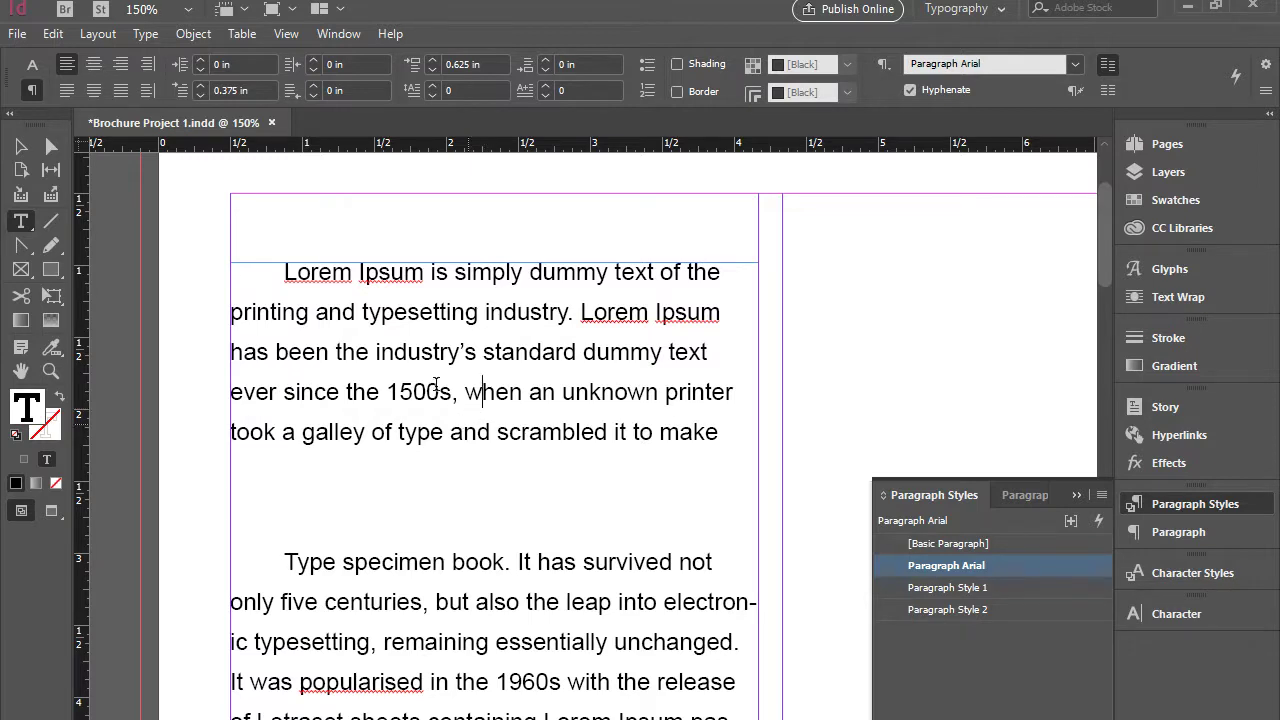
double_click(1004, 564)
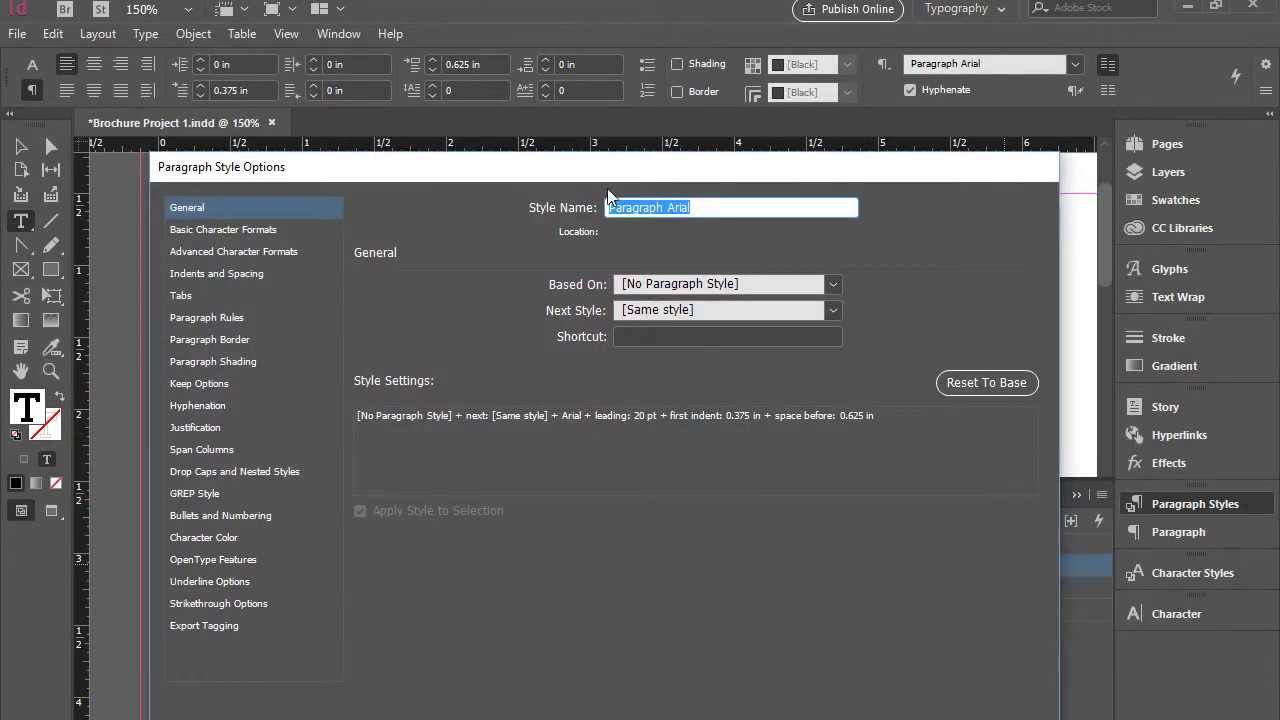
drag(606, 163, 922, 164)
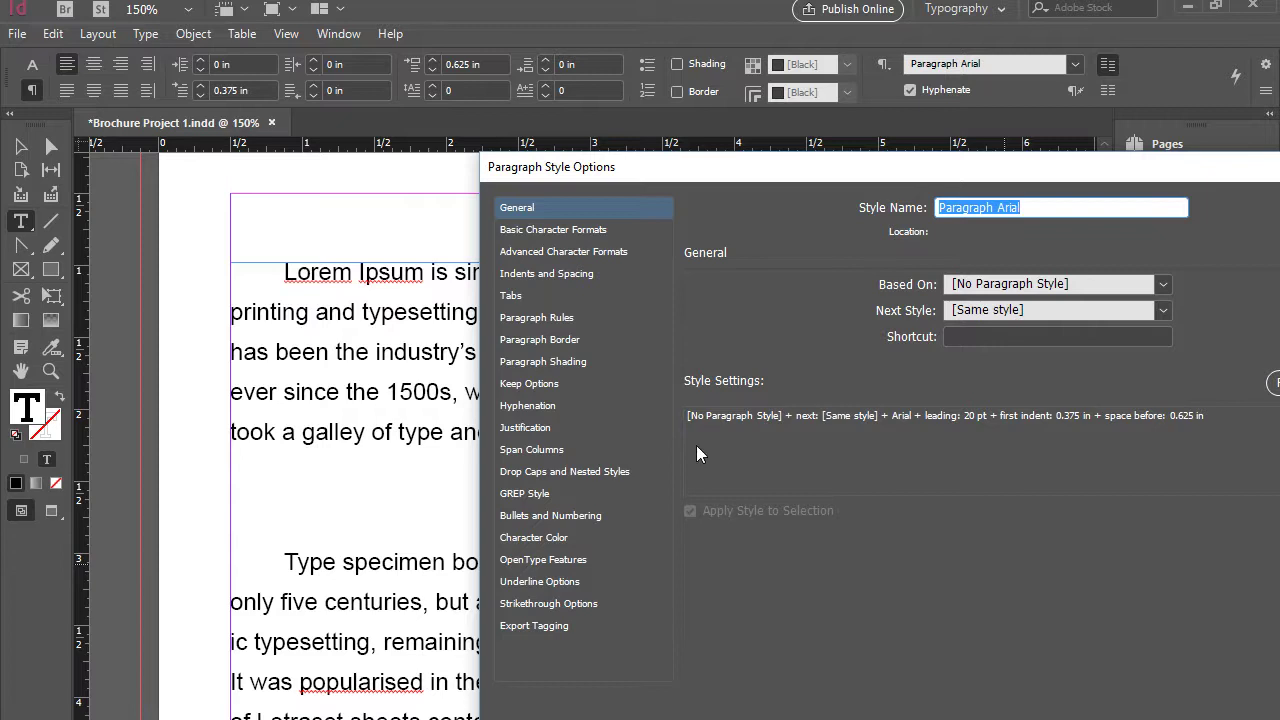
click(572, 229)
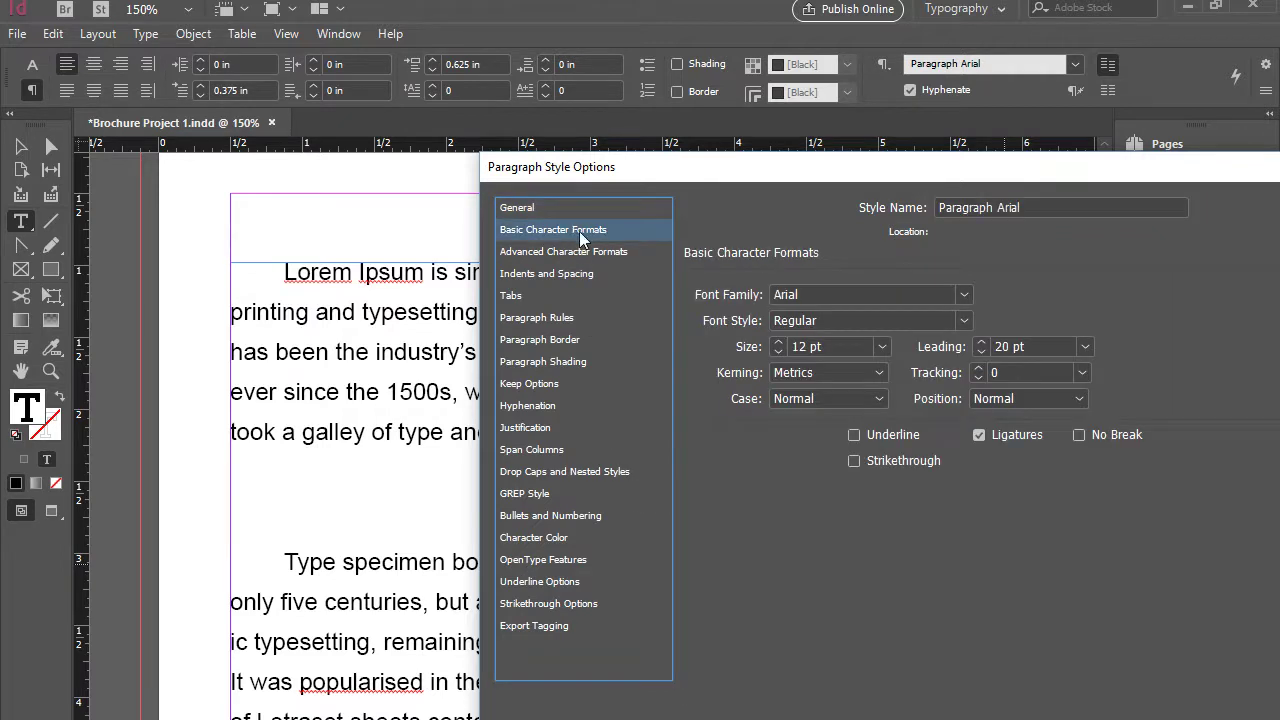
click(579, 231)
click(634, 254)
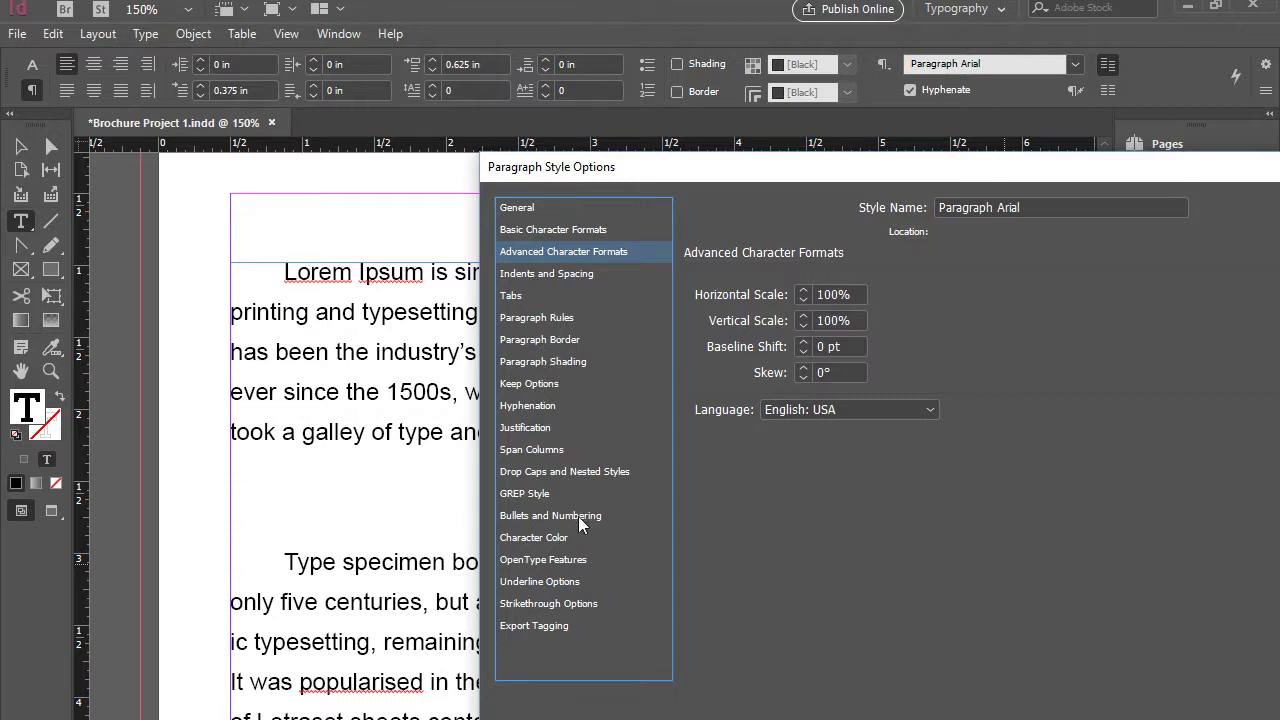
click(557, 538)
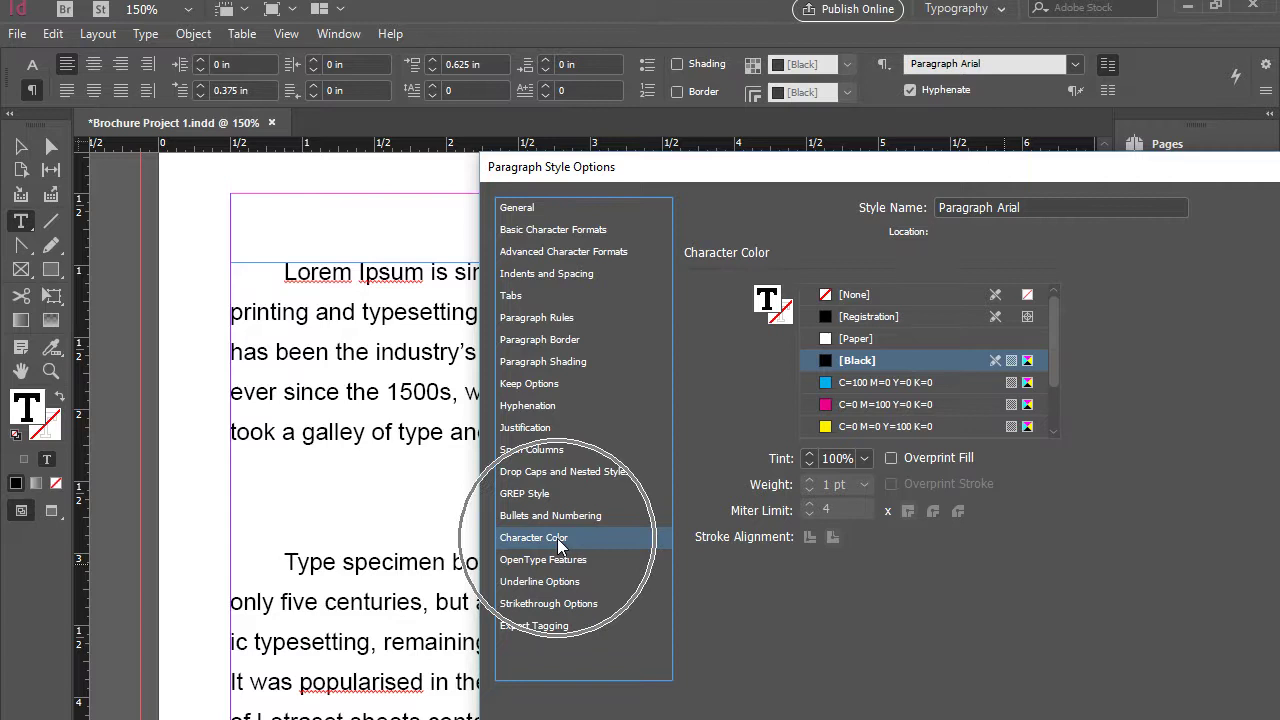
scroll(958, 380, down, 3)
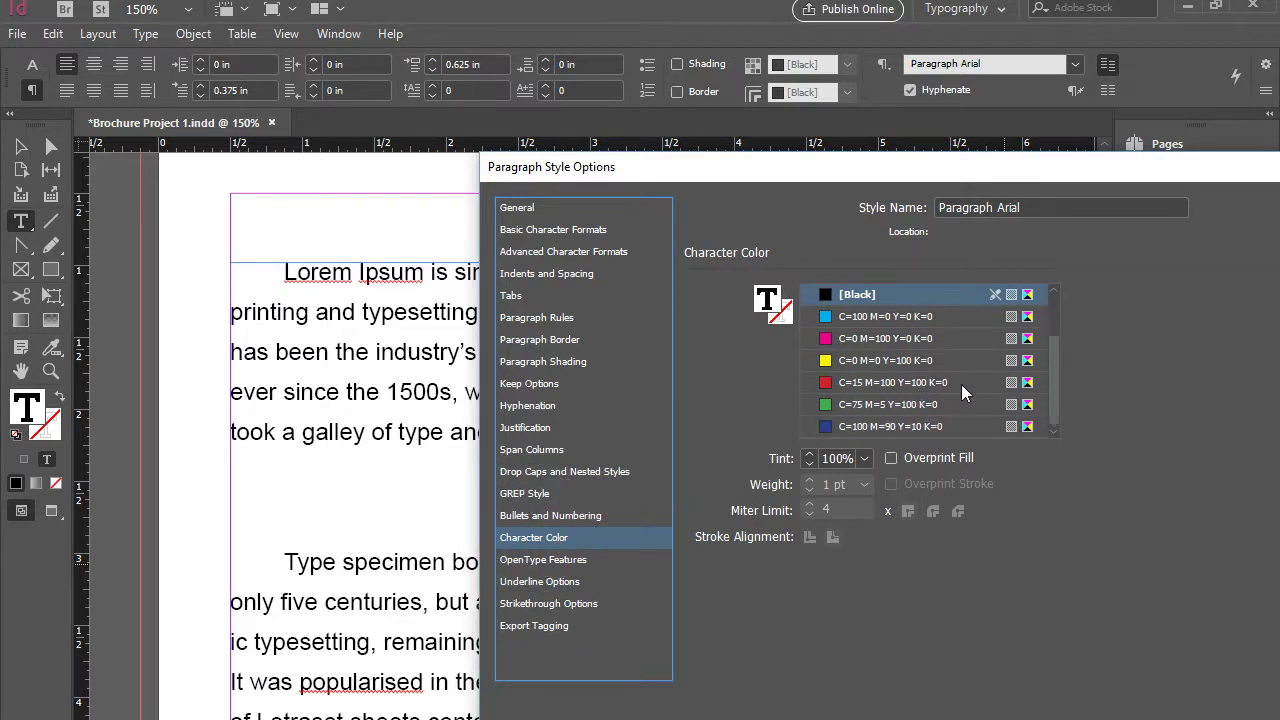
scroll(876, 428, up, 3)
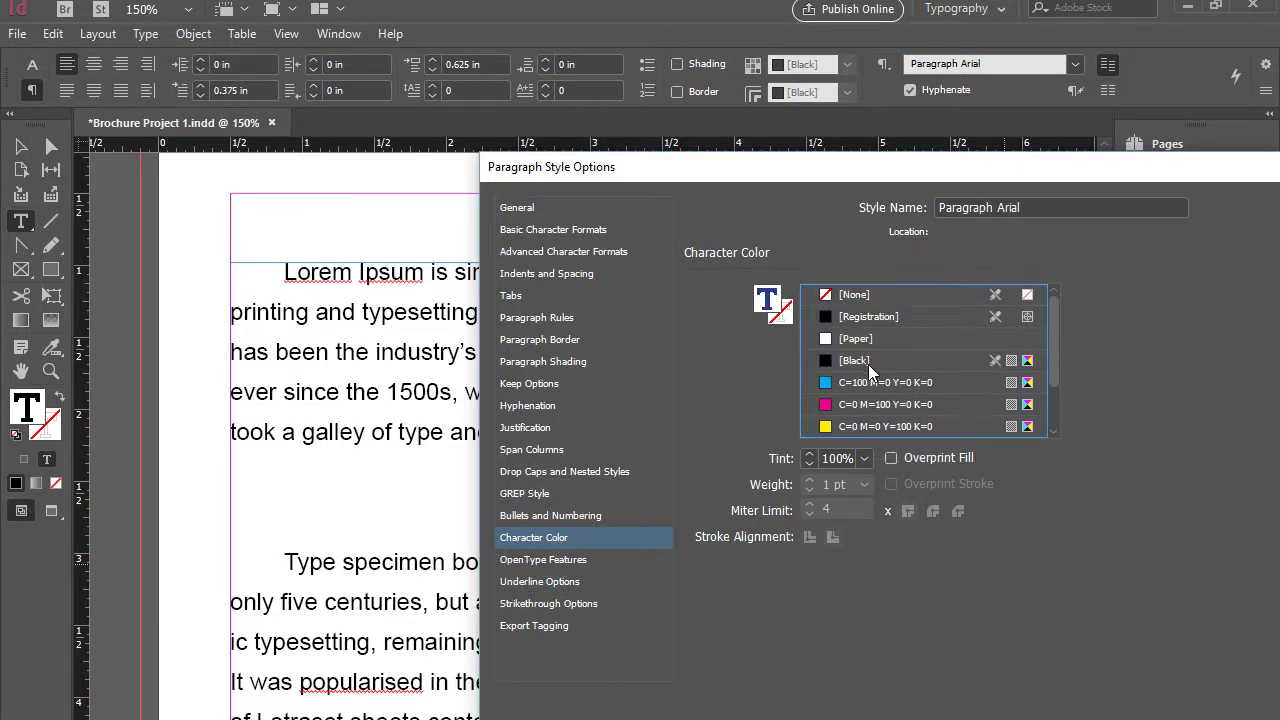
scroll(1047, 400, down, 3)
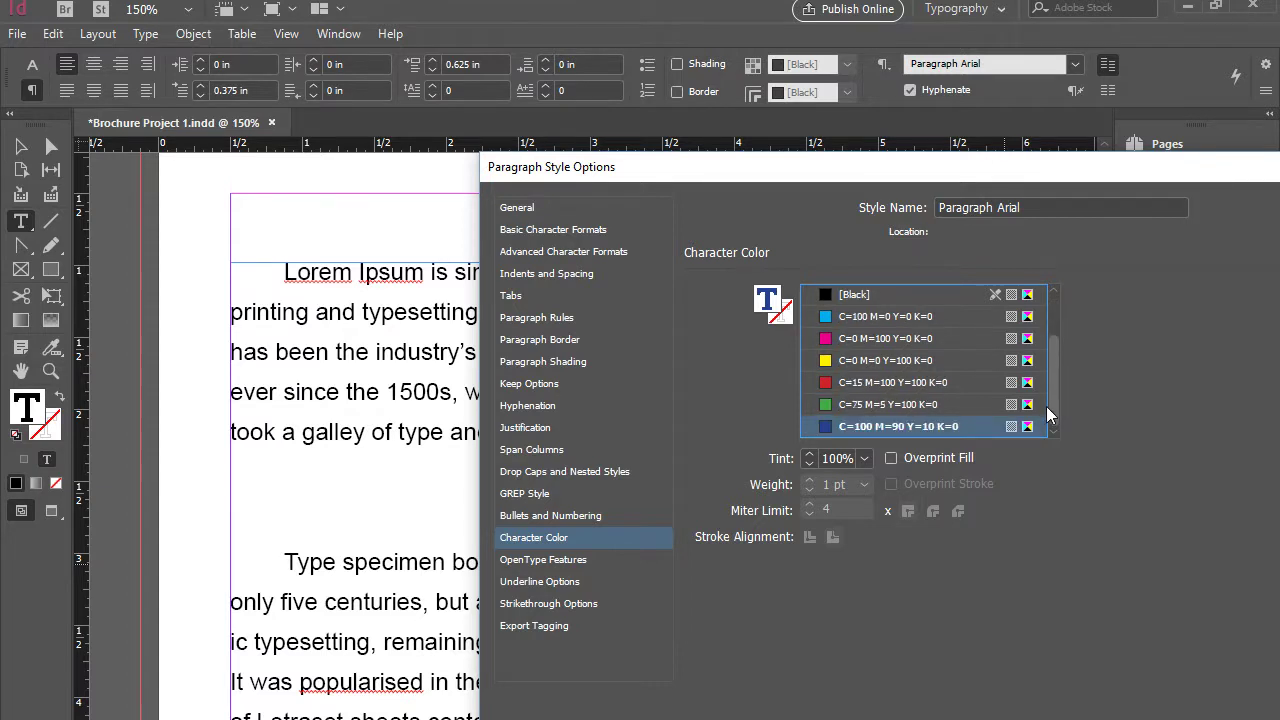
click(898, 426)
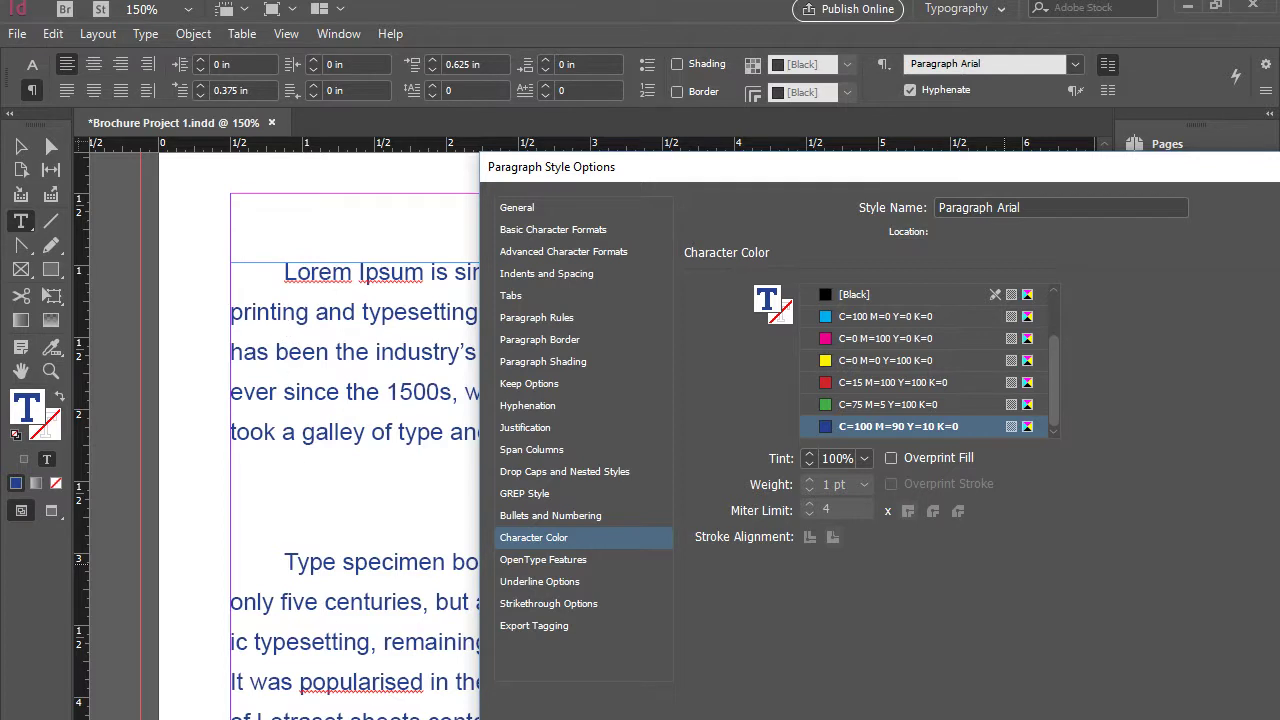
click(859, 388)
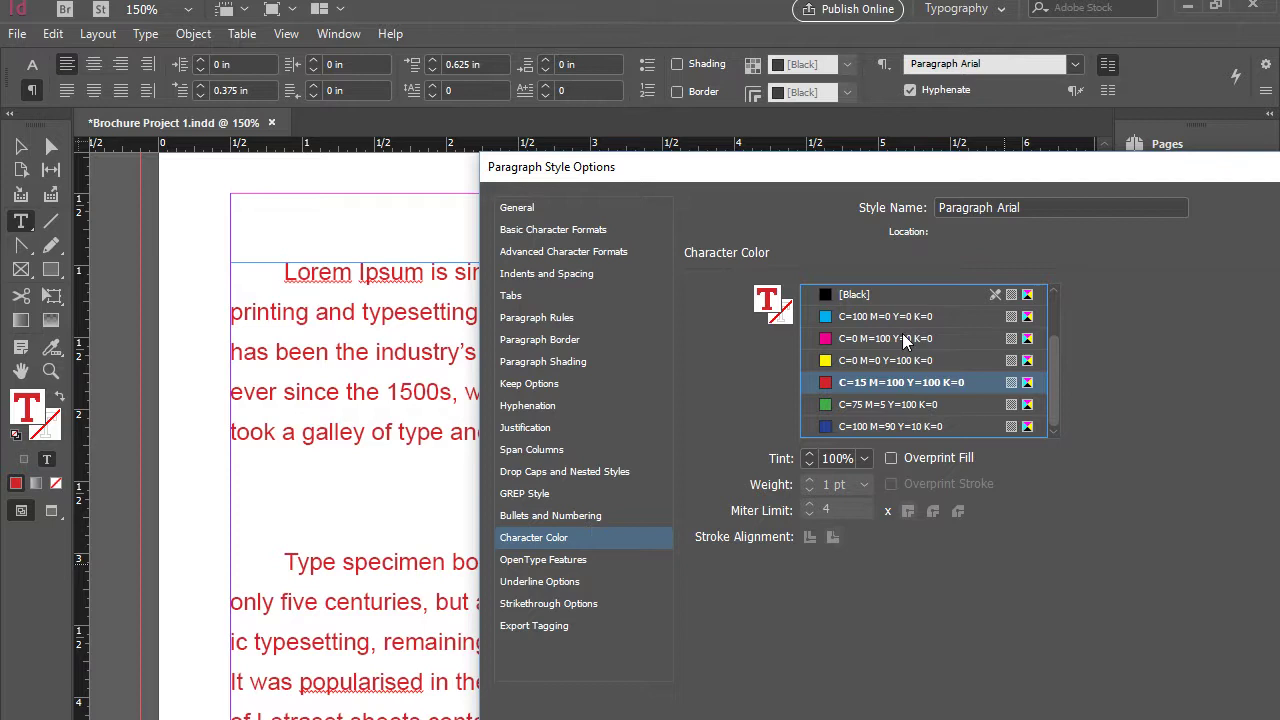
click(906, 412)
click(908, 427)
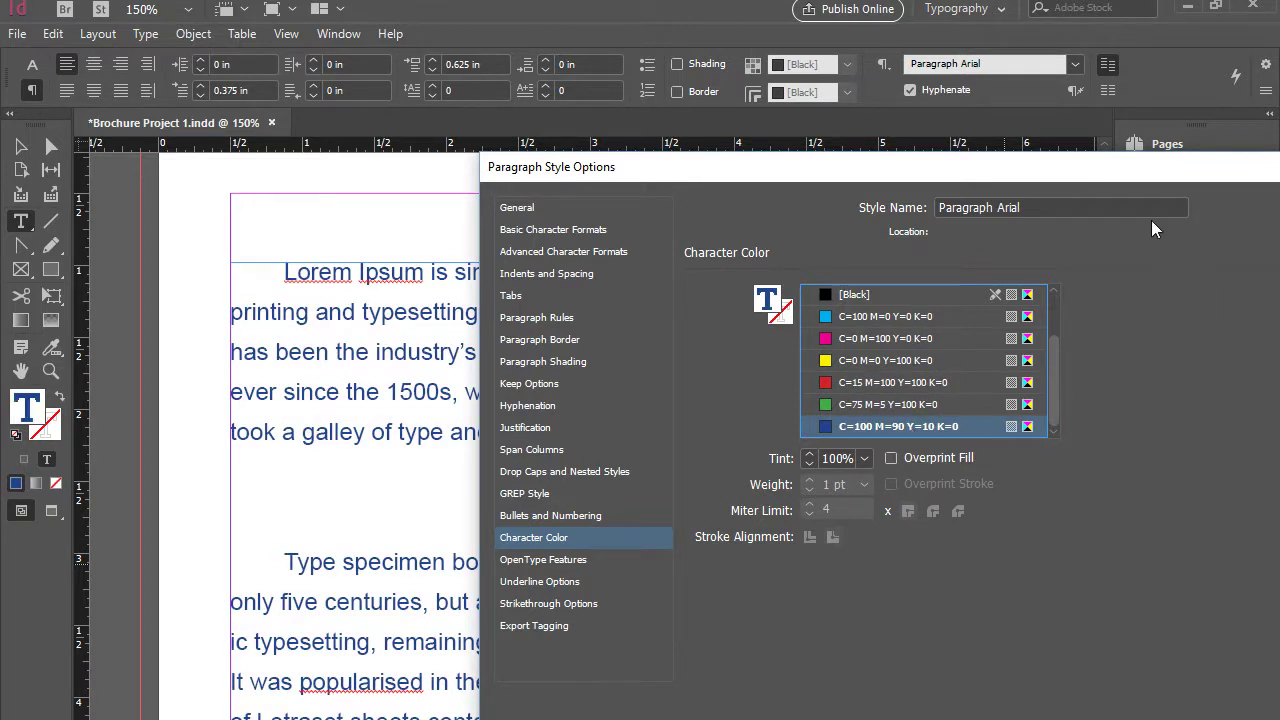
drag(1120, 178, 918, 145)
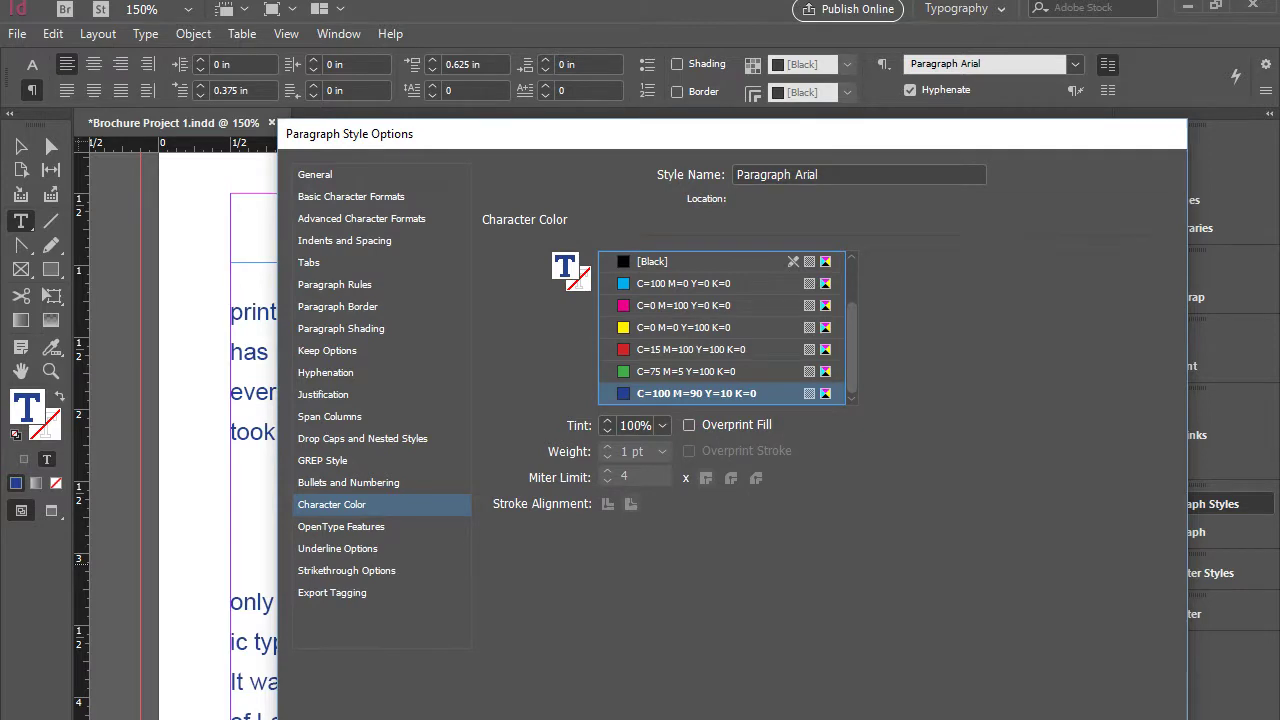
key(Escape)
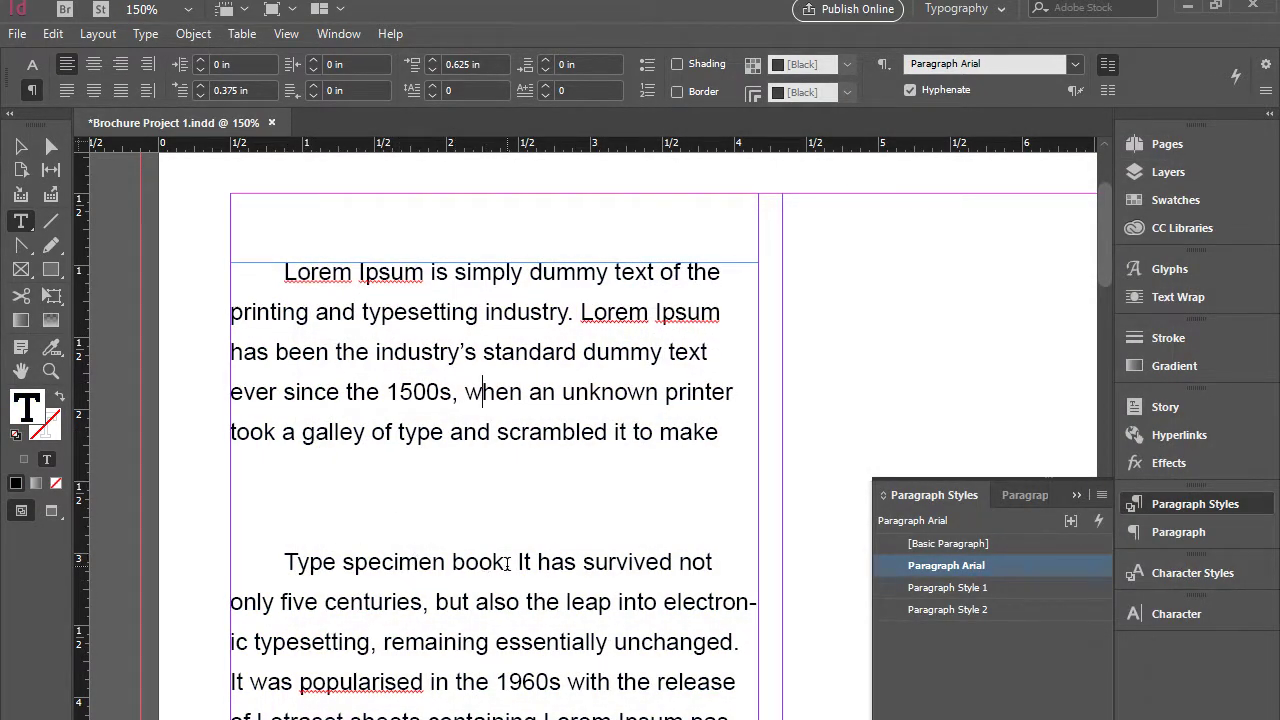
- Place the insertion point at the start of the Lorem Ipsum paragraph
drag(506, 562, 292, 562)
click(462, 598)
click(286, 561)
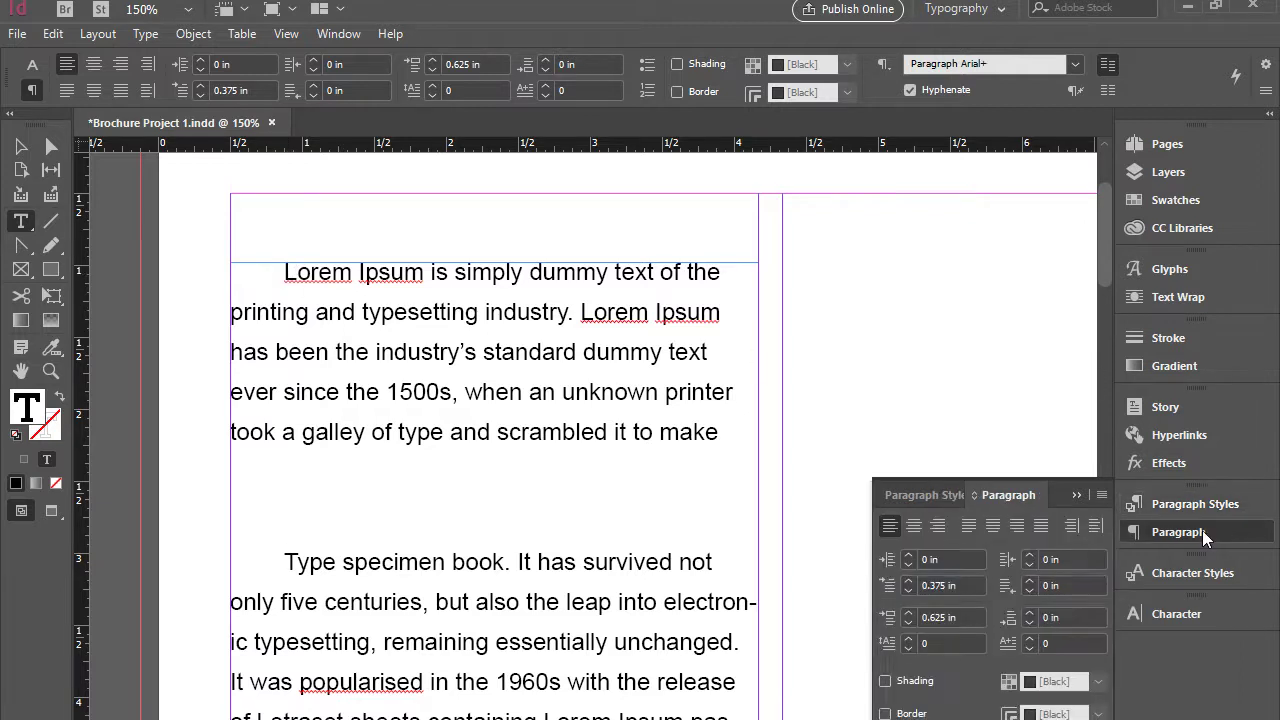
click(1175, 540)
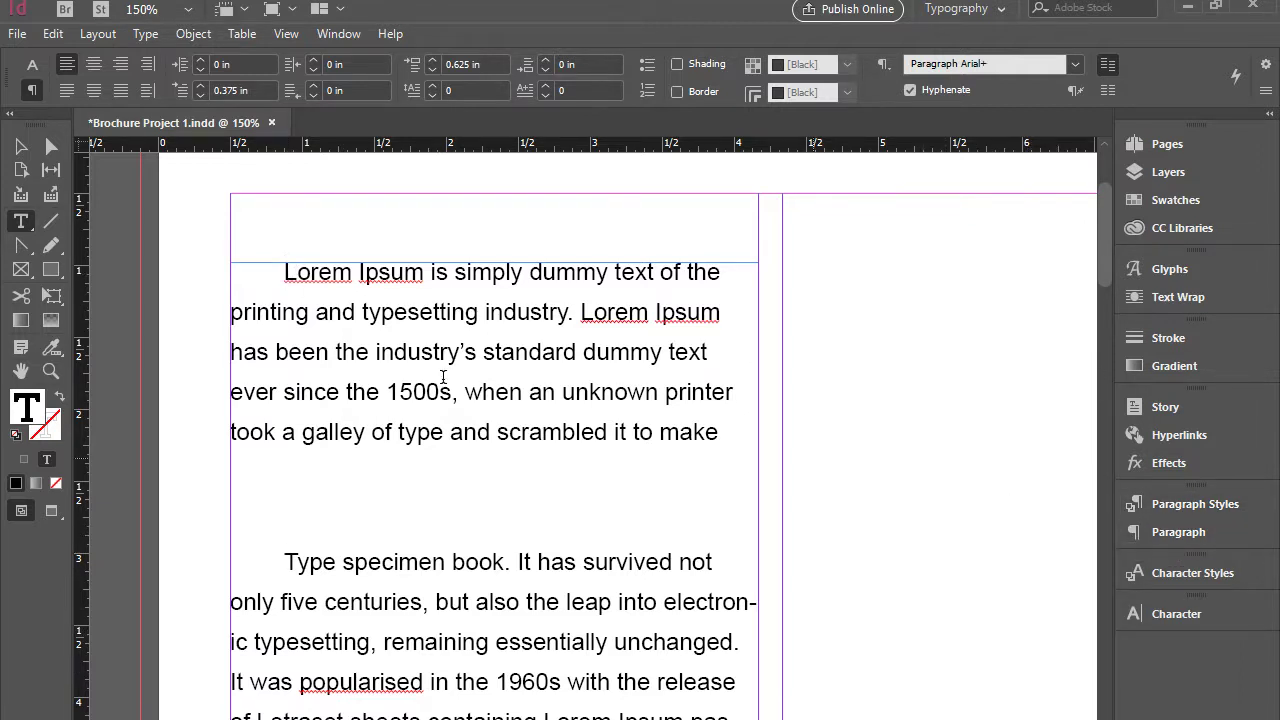
- Add a new line reading 'HEADING 1' above the Lorem Ipsum paragraph
key(Return)
key(Return)
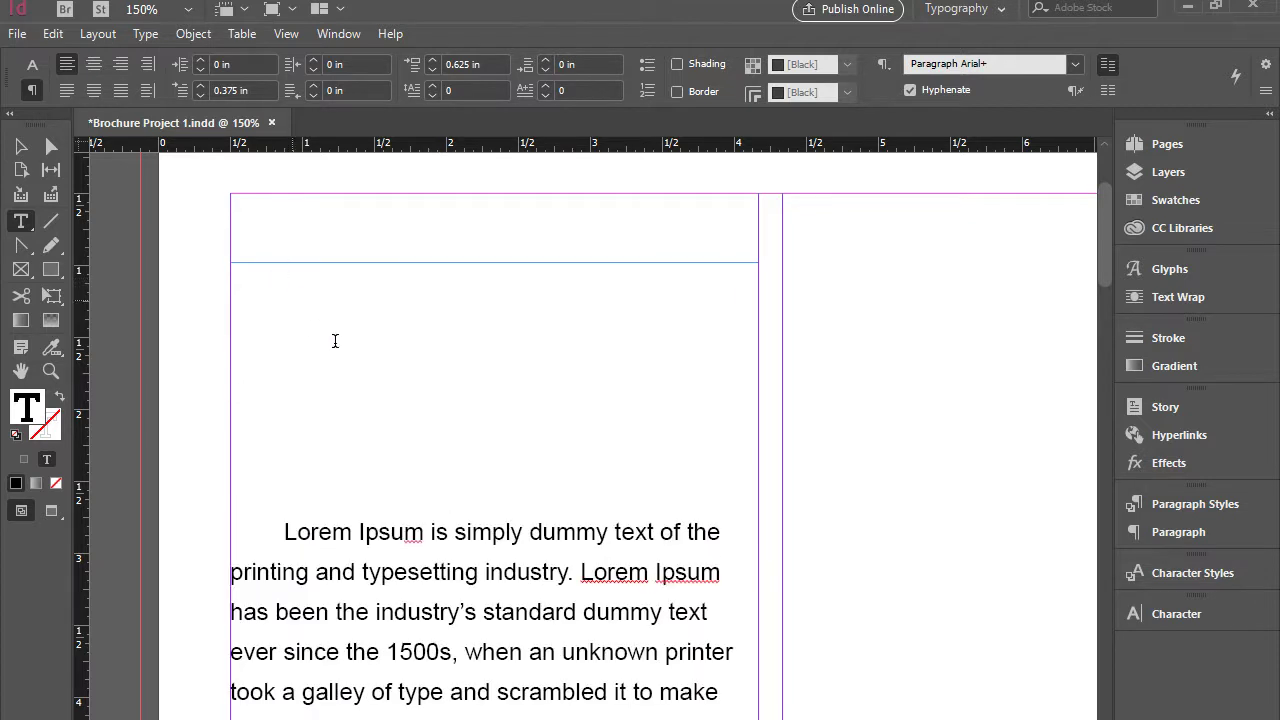
key(BackSpace)
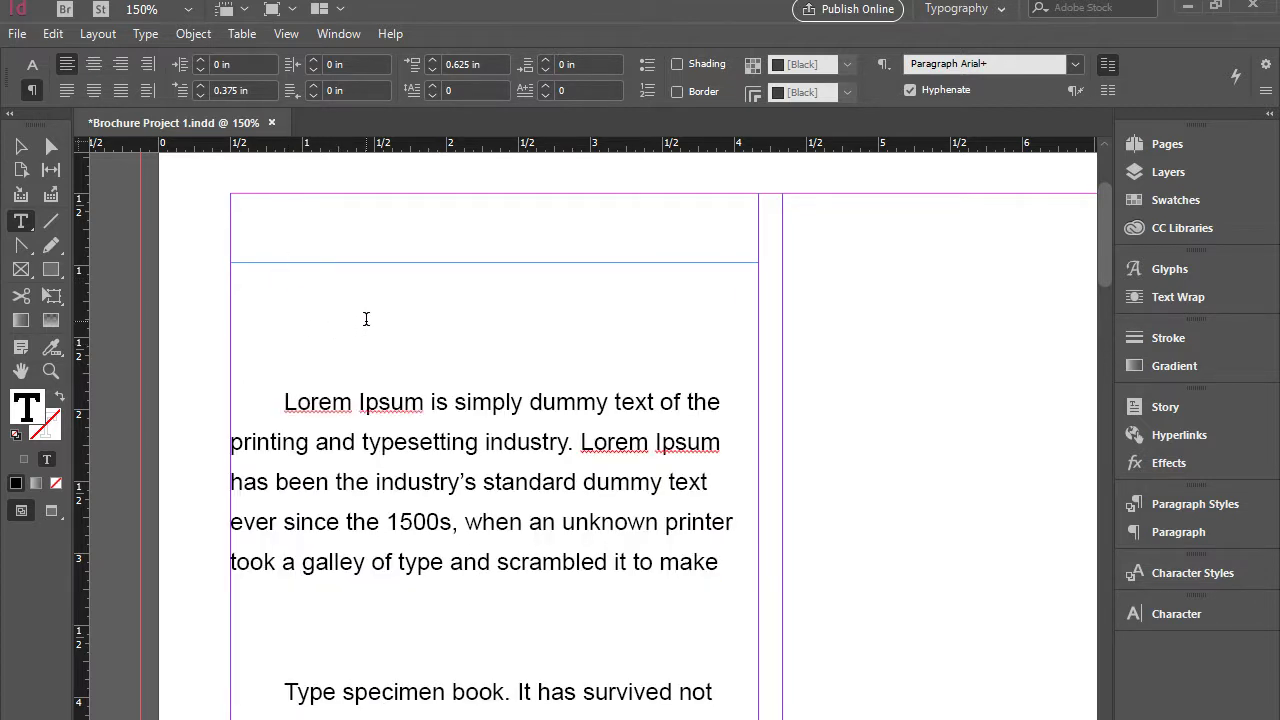
text(HEADING)
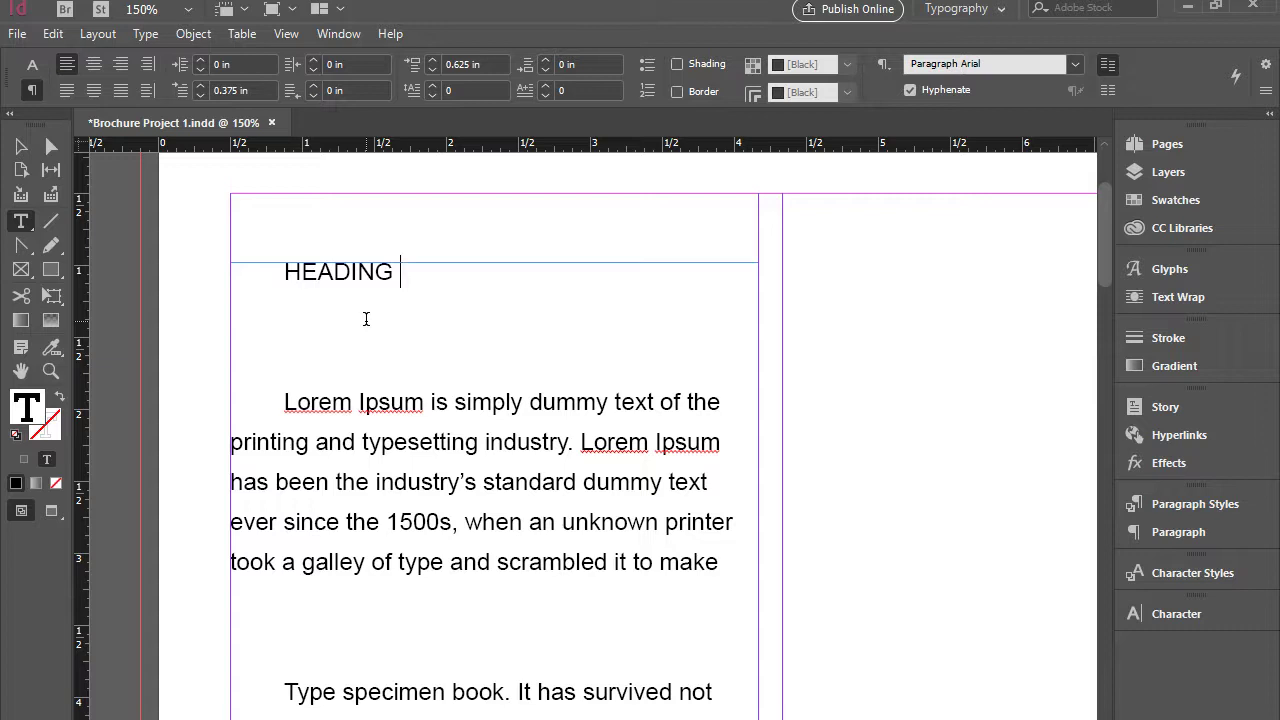
text( 1)
- Set the HEADING 1 text to 18 pt Italic
drag(420, 278, 273, 267)
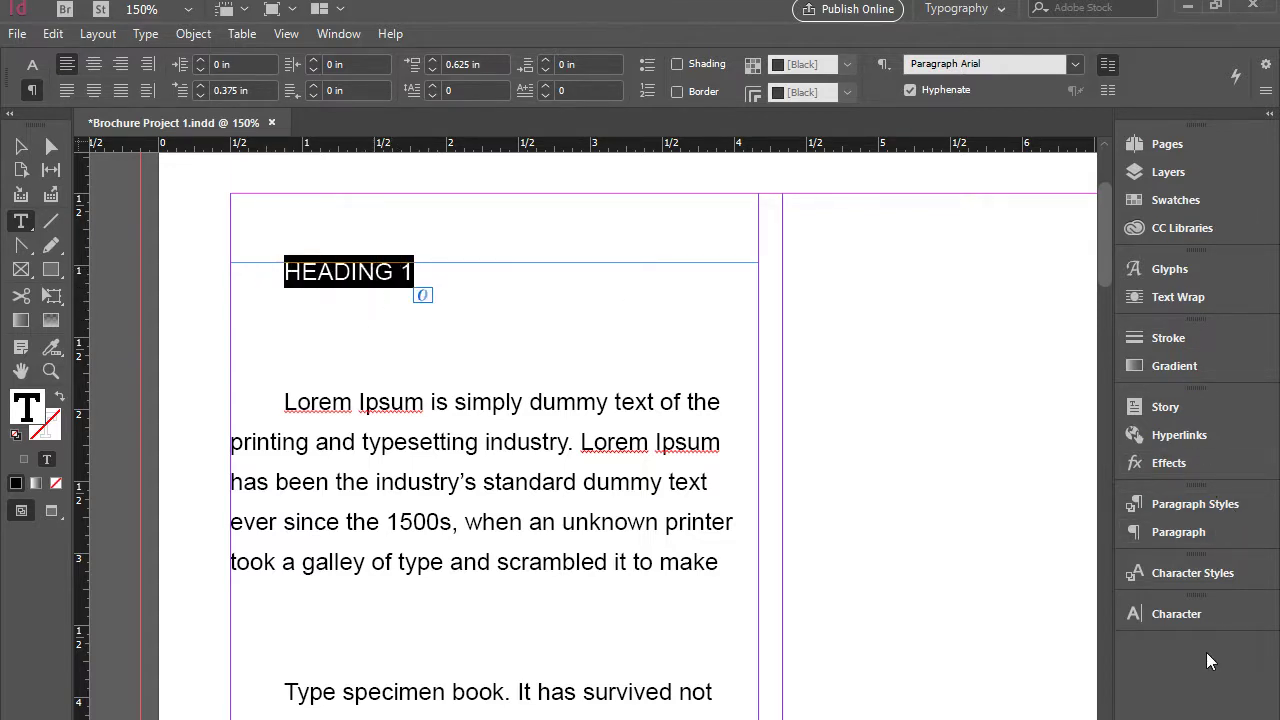
click(1192, 614)
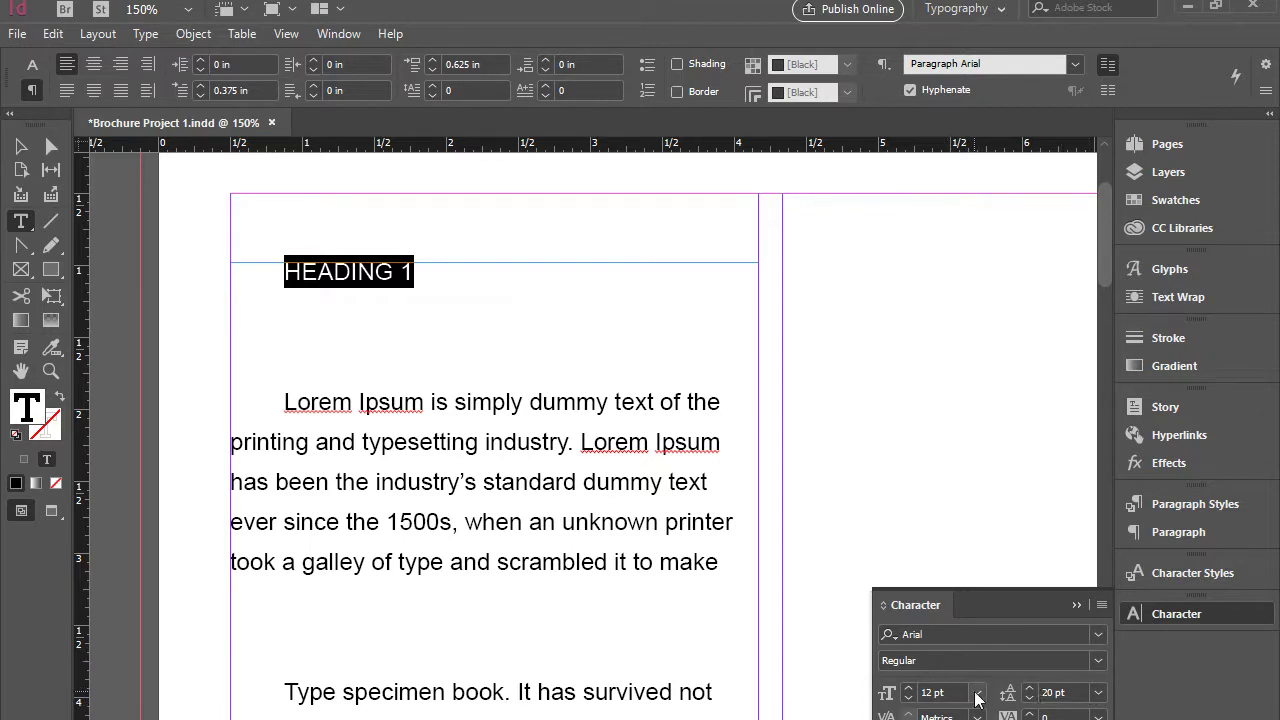
click(909, 687)
click(909, 687)
click(909, 687)
click(909, 687)
click(909, 687)
click(909, 687)
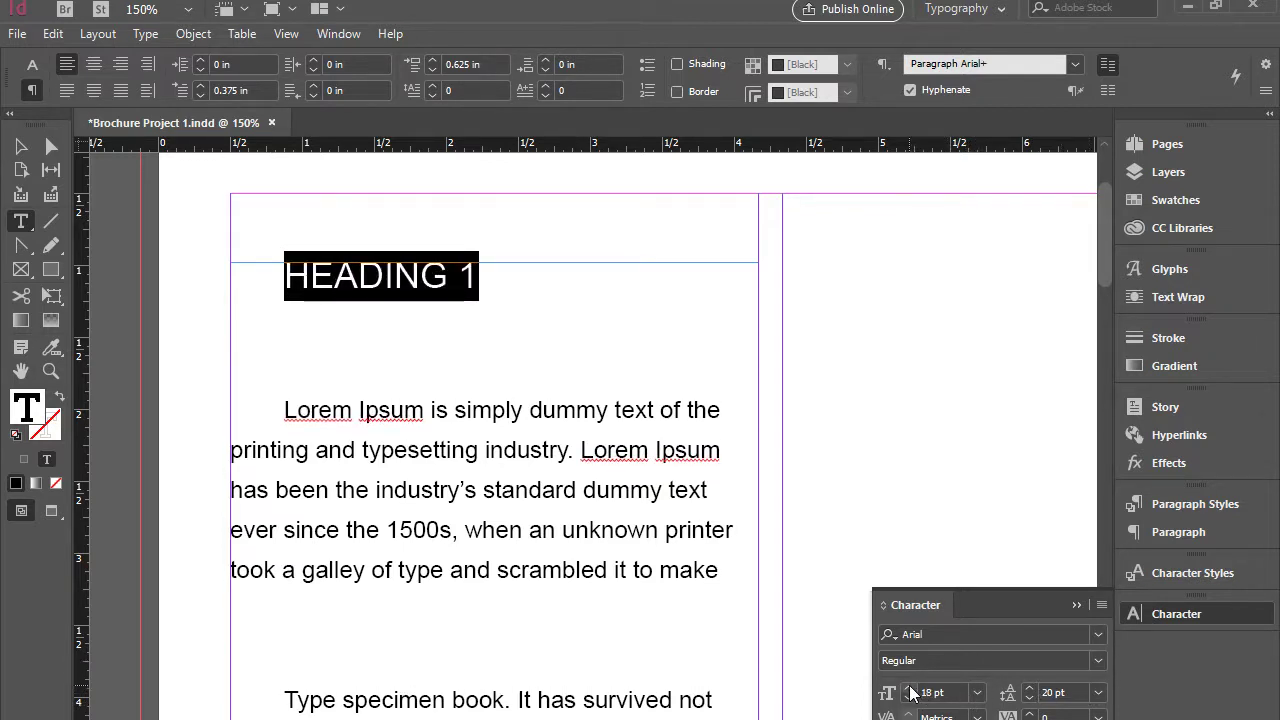
click(1098, 661)
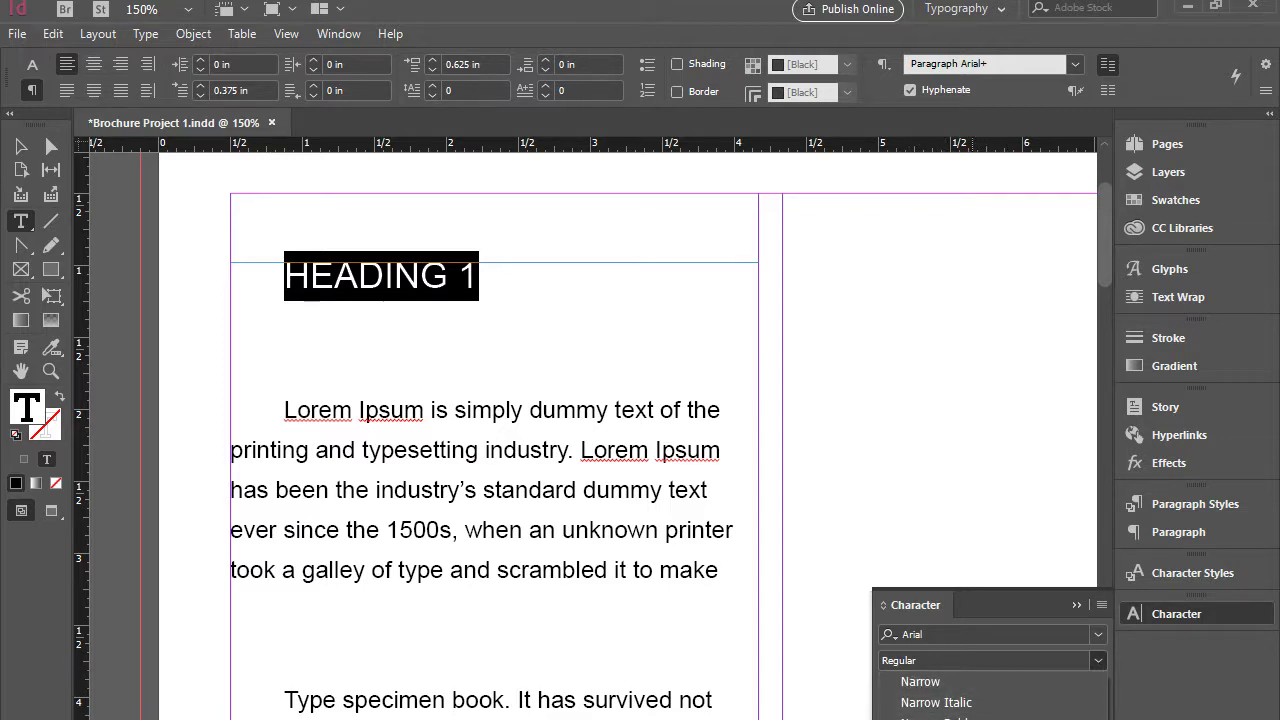
click(990, 716)
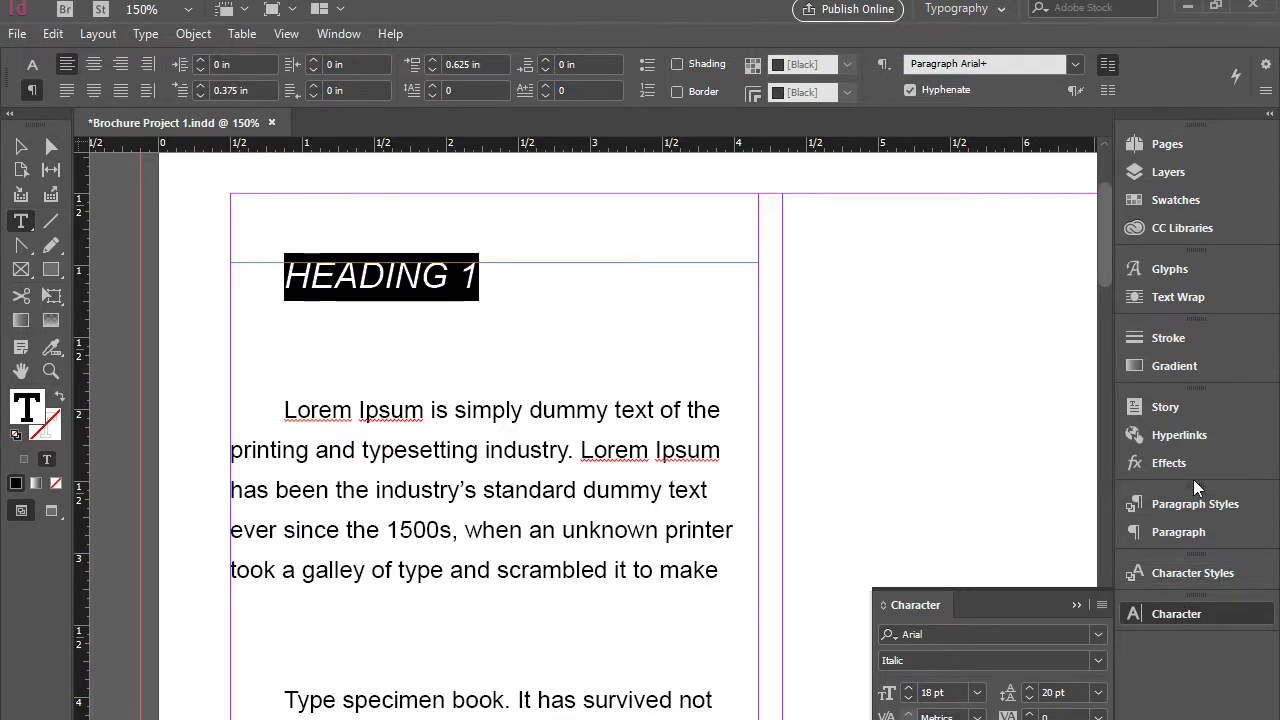
- Centre-align the HEADING 1 line and switch on grey paragraph shading
click(1214, 532)
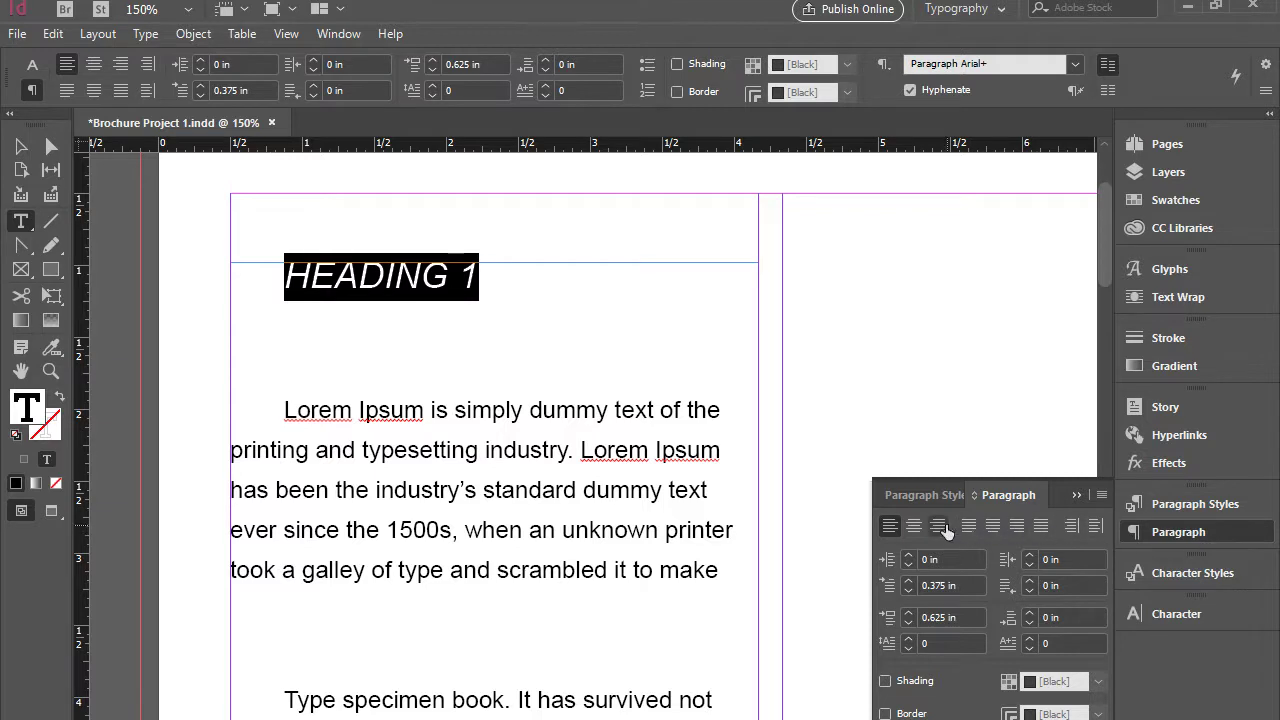
click(916, 527)
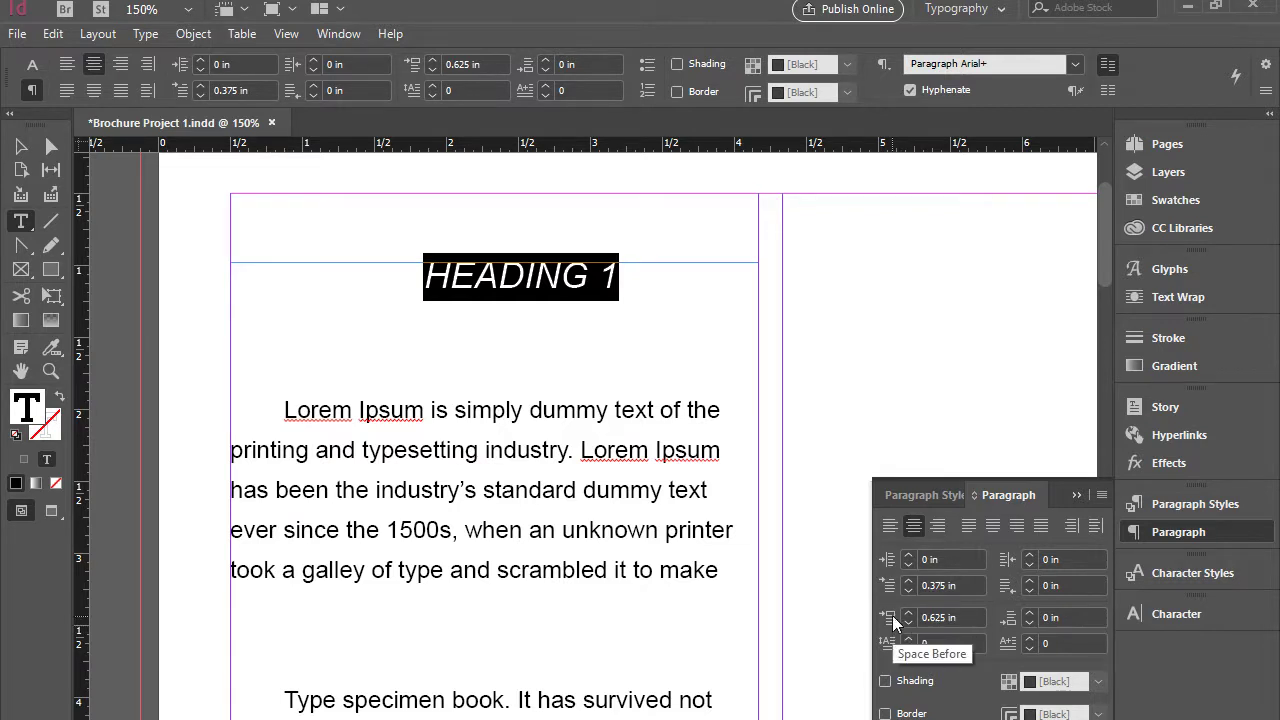
click(929, 681)
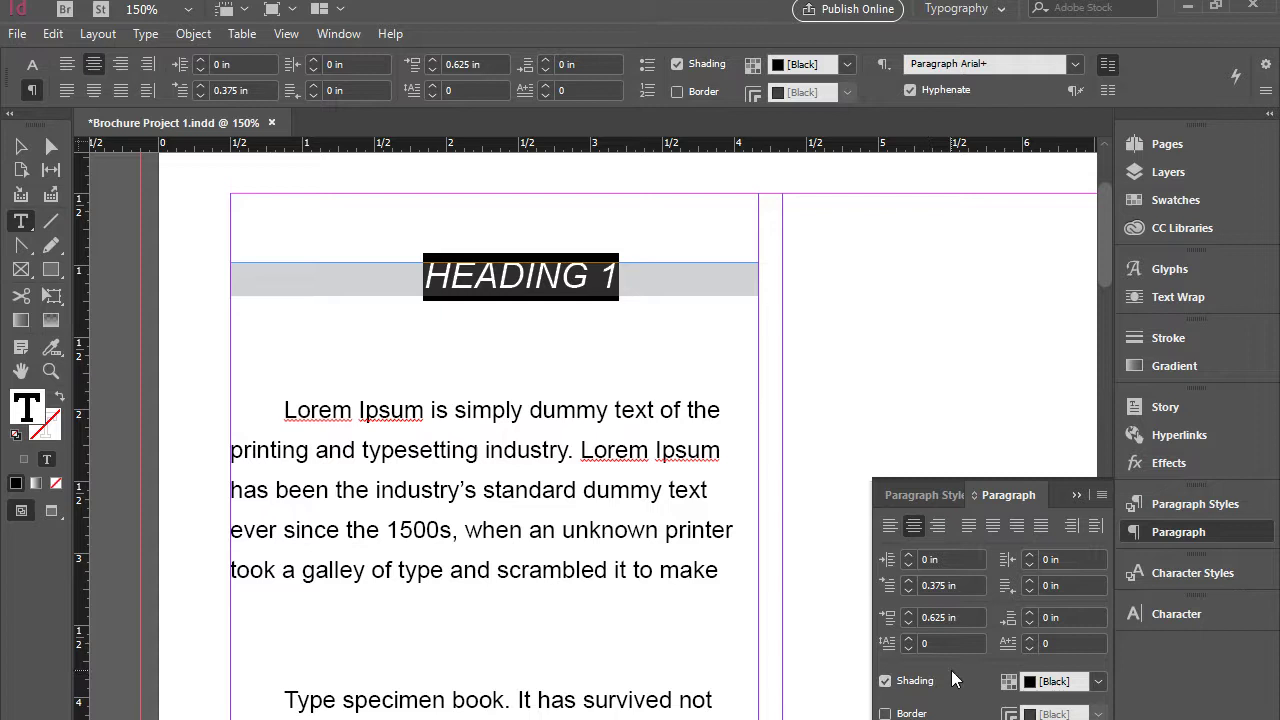
- Save the heading's formatting as new paragraph style 'Heading one' and apply it
click(1219, 508)
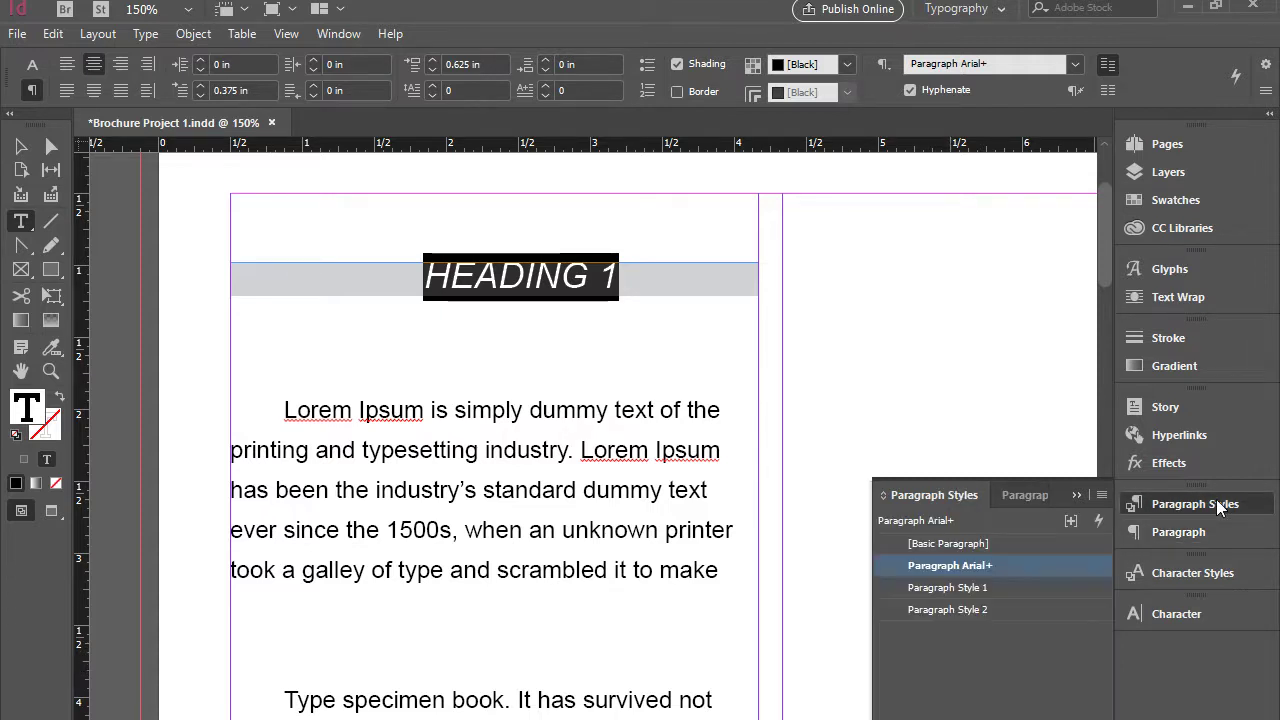
click(1101, 496)
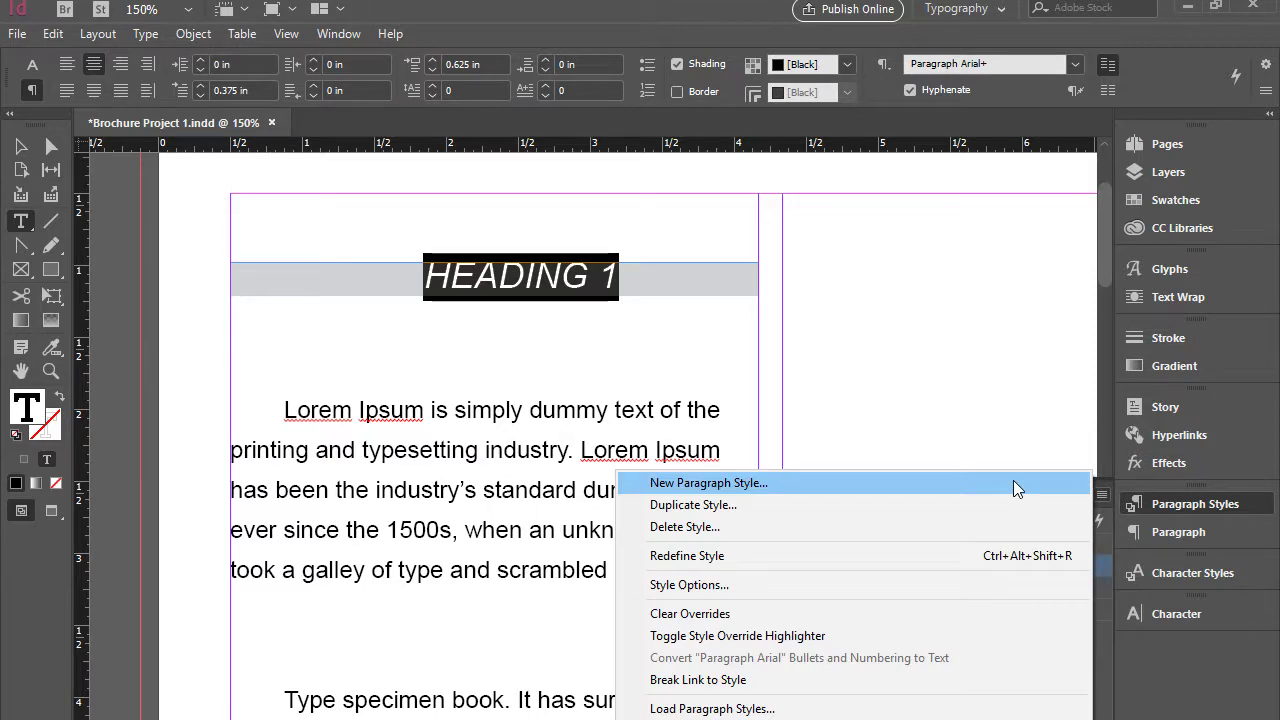
click(1013, 482)
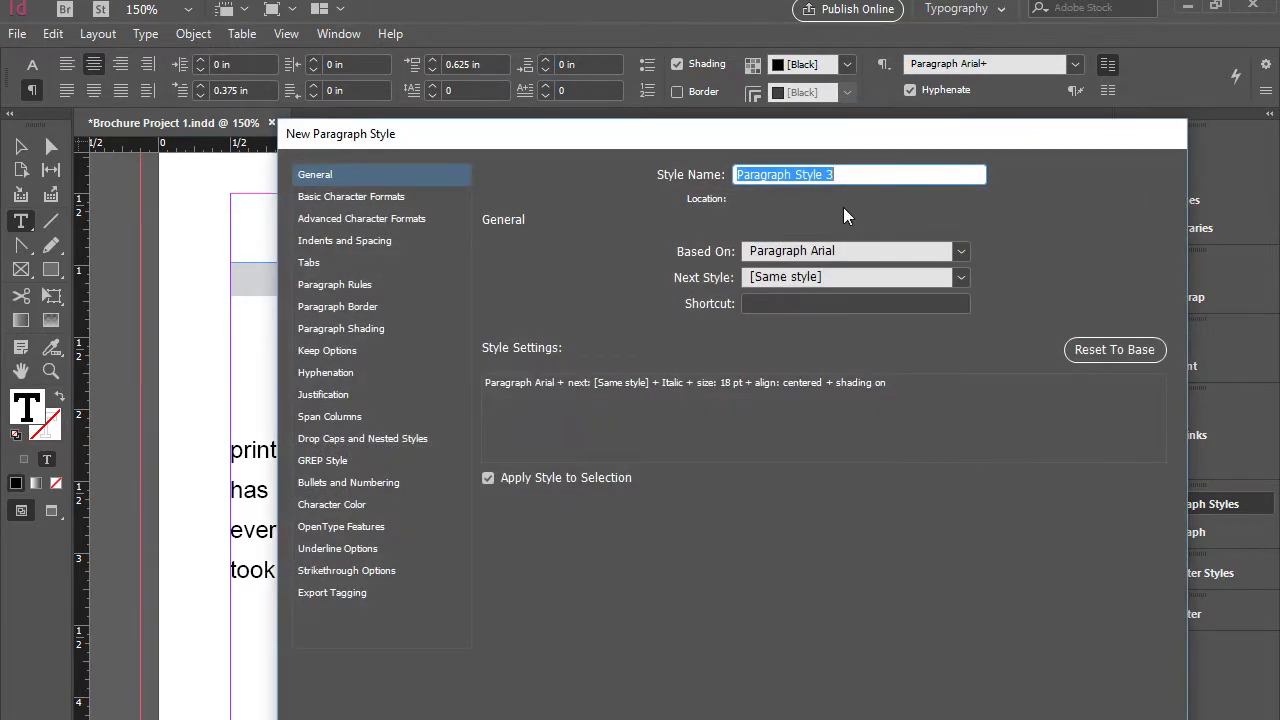
text(HEAD)
key(BackSpace)
key(BackSpace)
key(BackSpace)
key(BackSpace)
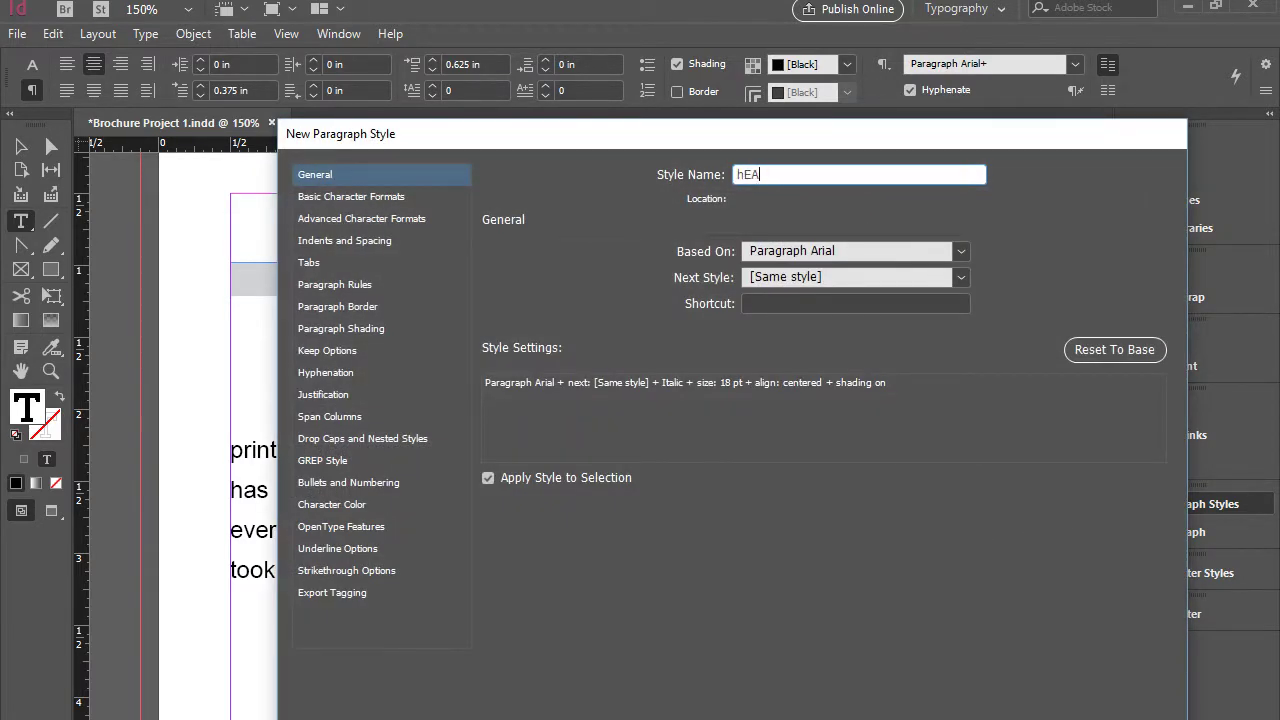
text(Heading one)
key(Return)
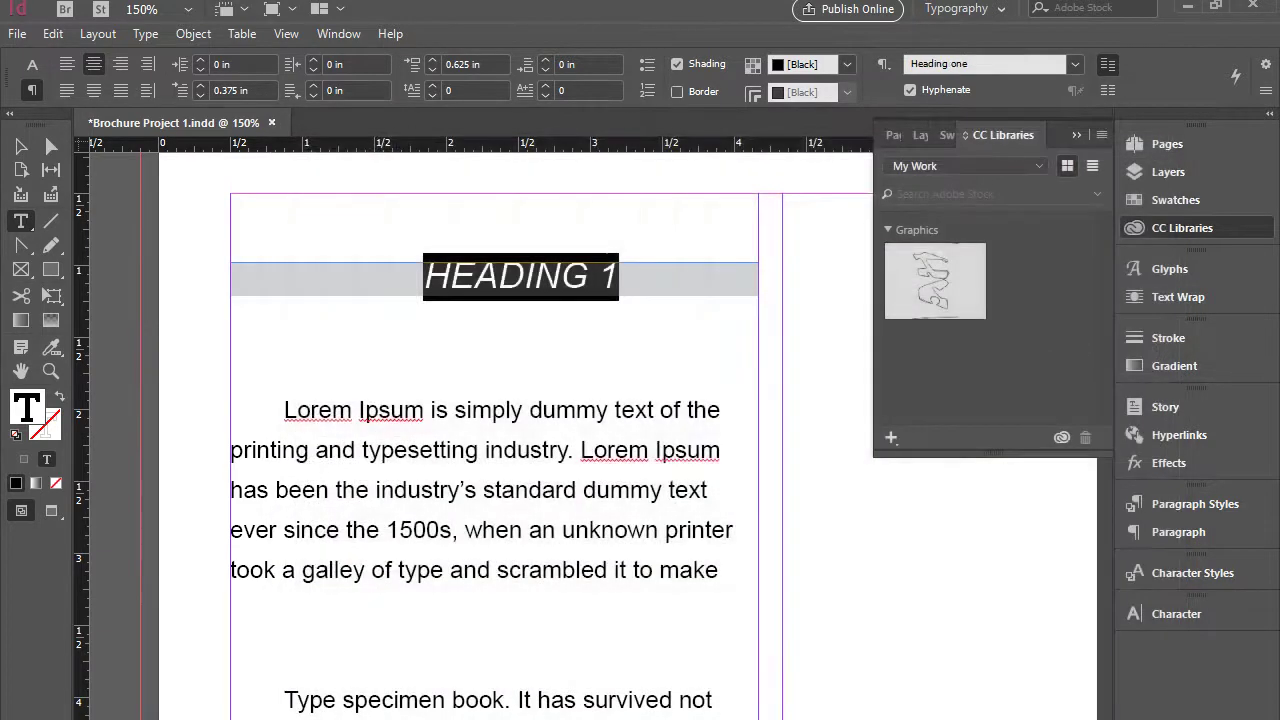
- Break 'Type specimen book.' onto its own paragraph
click(598, 648)
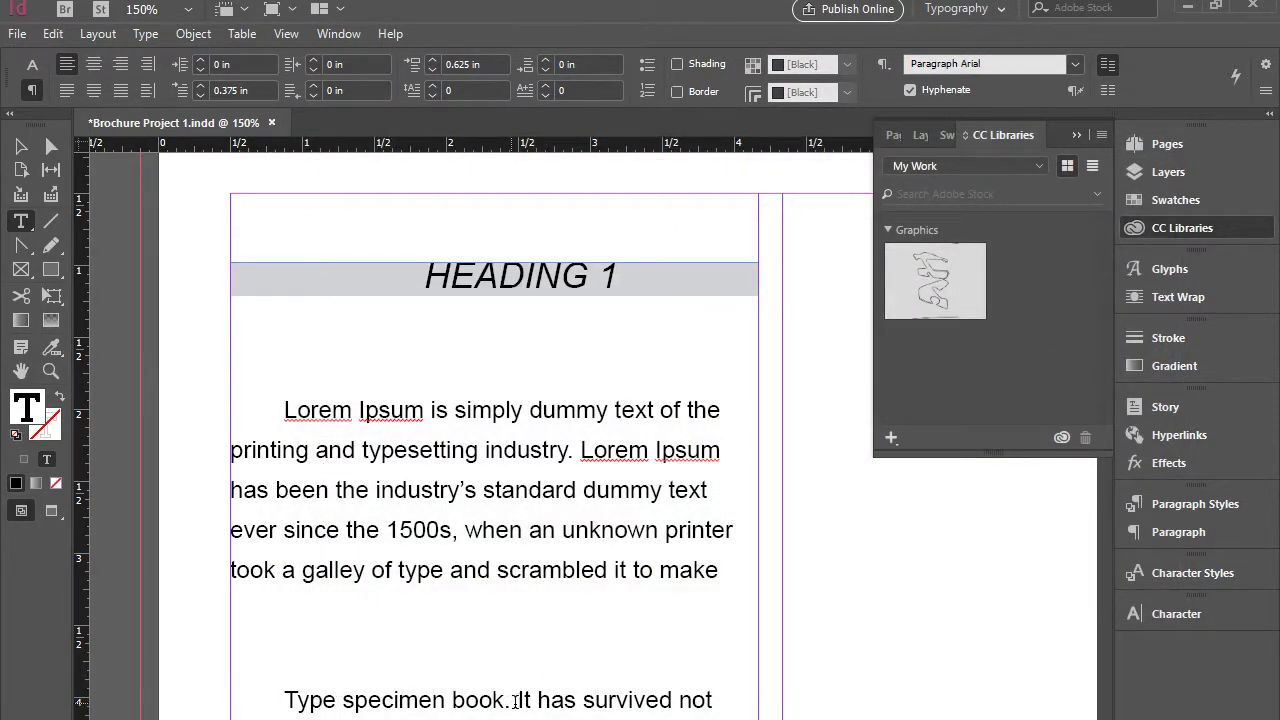
click(515, 700)
key(Return)
- Apply Heading one to 'Type specimen book' and delete its trailing period
drag(515, 700, 244, 694)
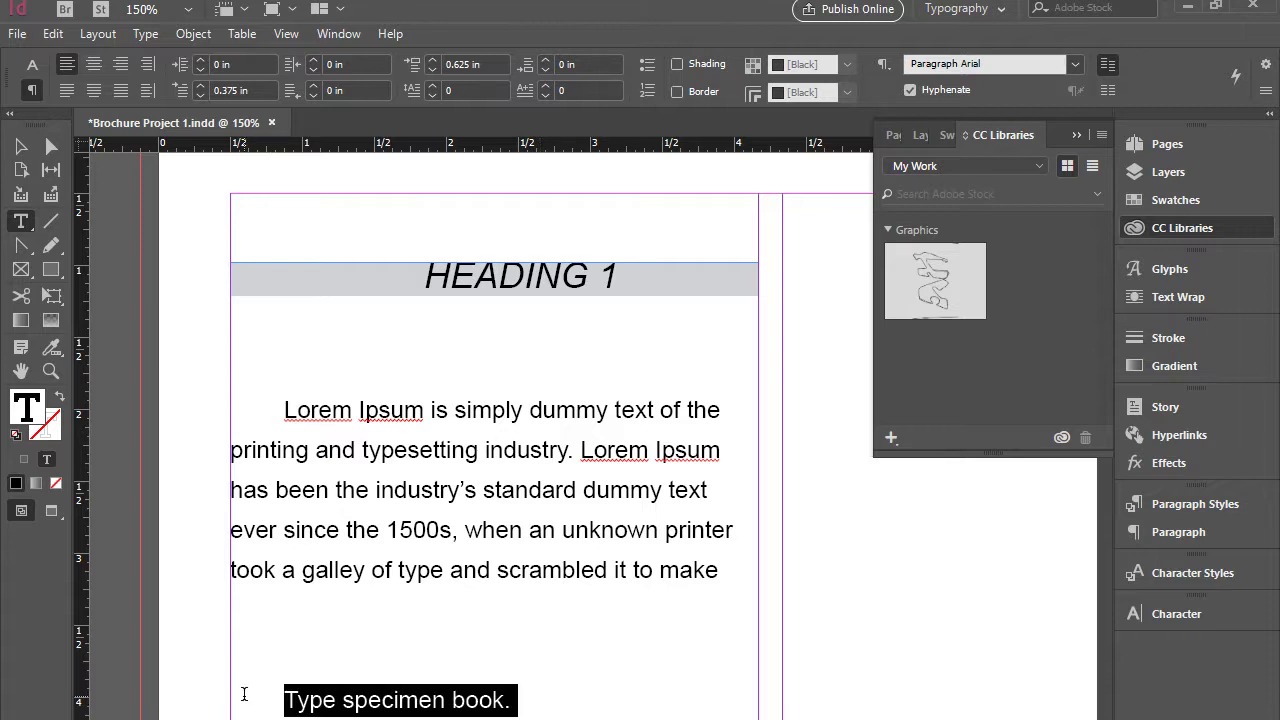
click(1194, 505)
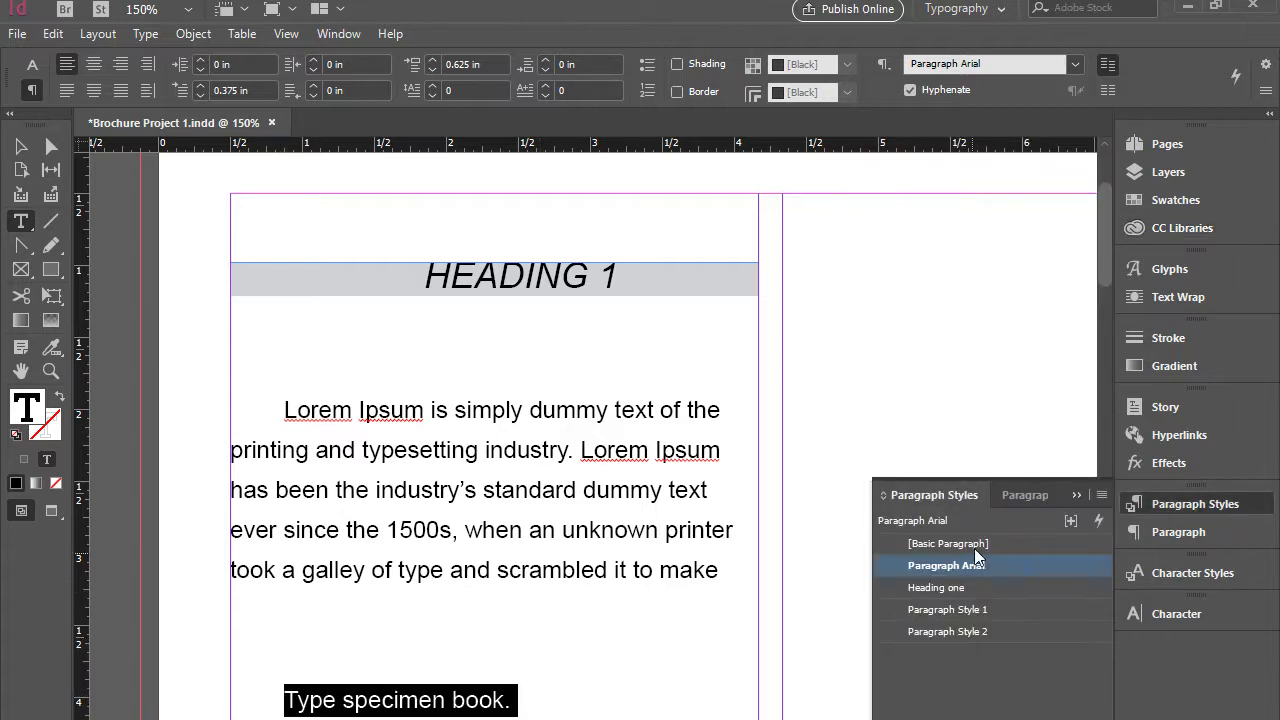
click(958, 588)
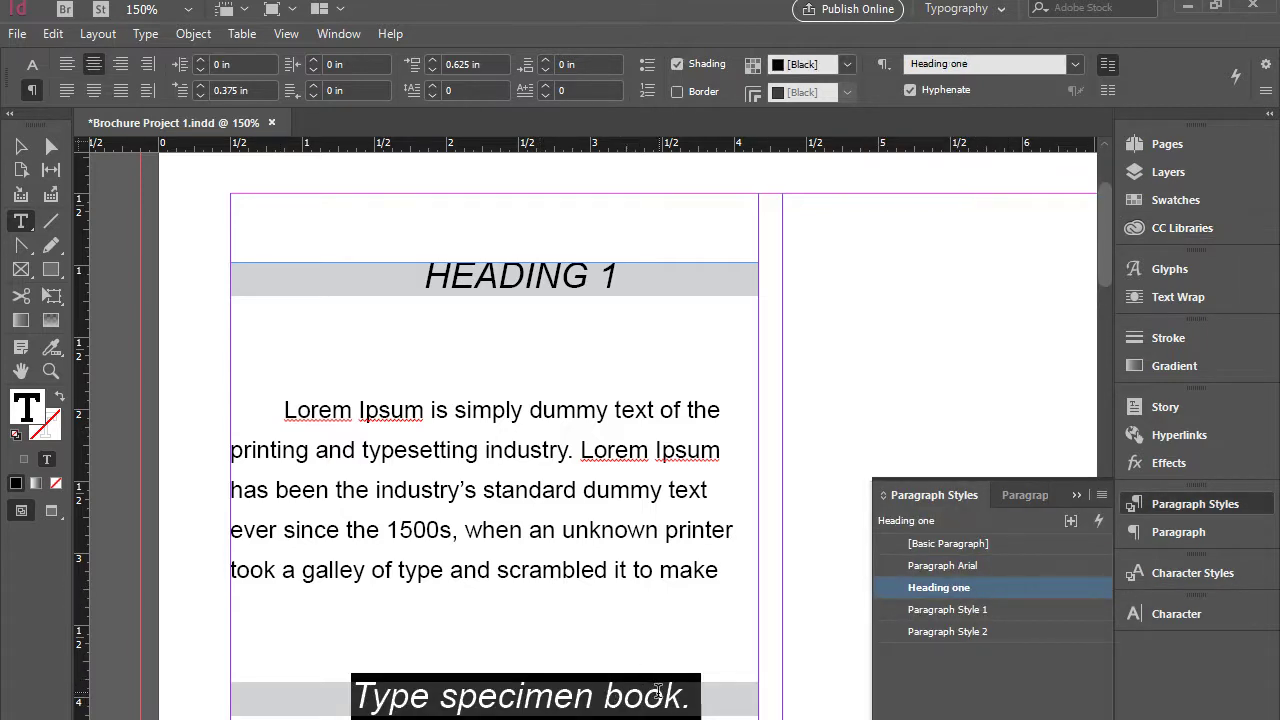
click(717, 698)
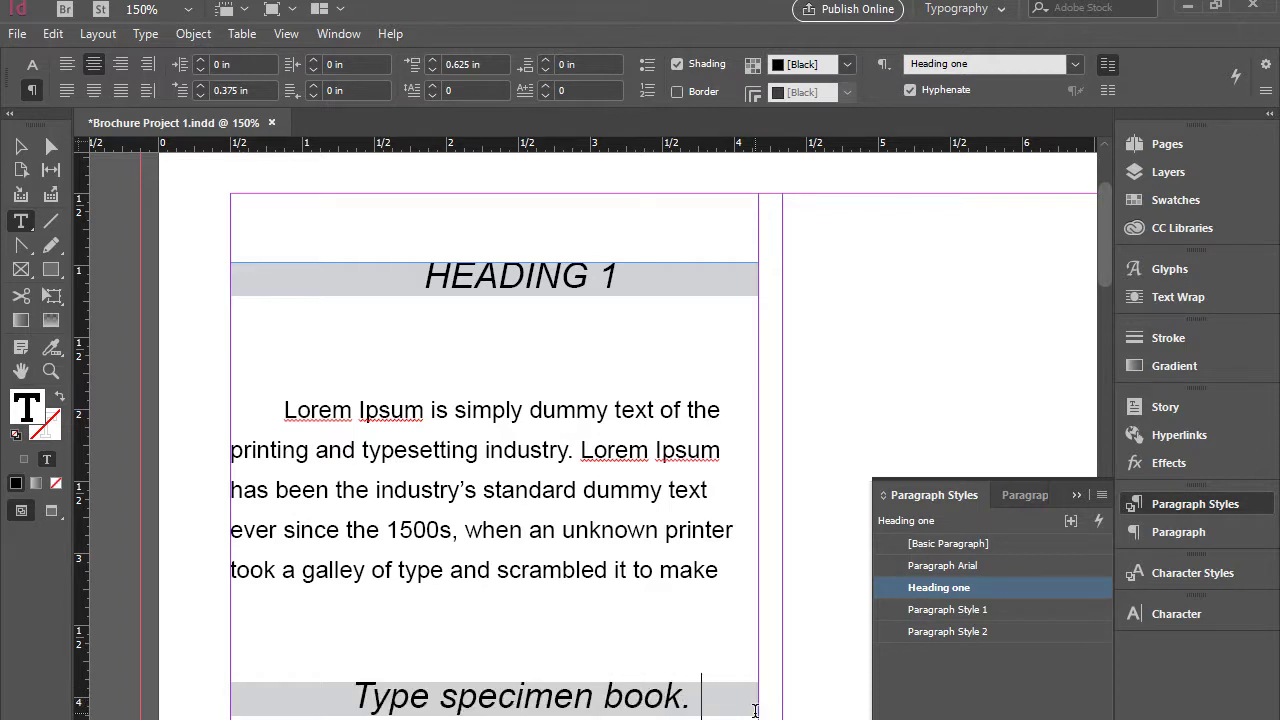
key(BackSpace)
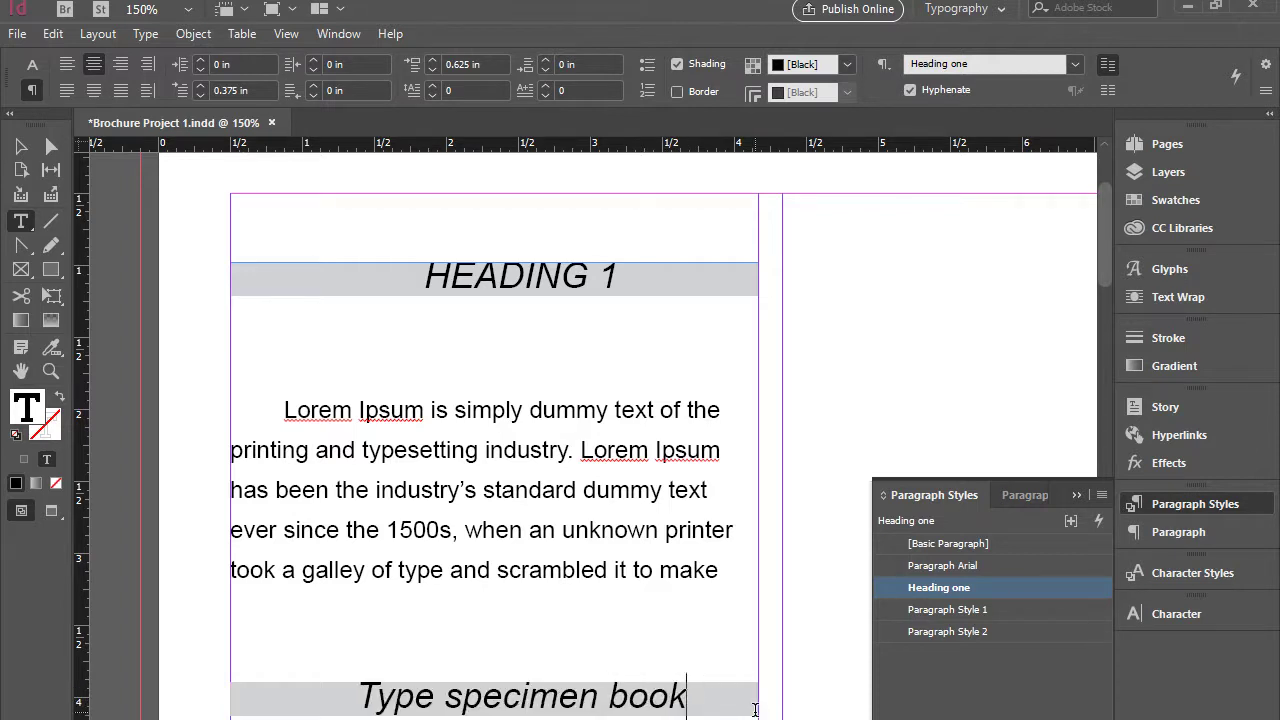
- Make the first 'Lorem Ipsum' in the body text Arial Bold
click(1198, 504)
click(1224, 572)
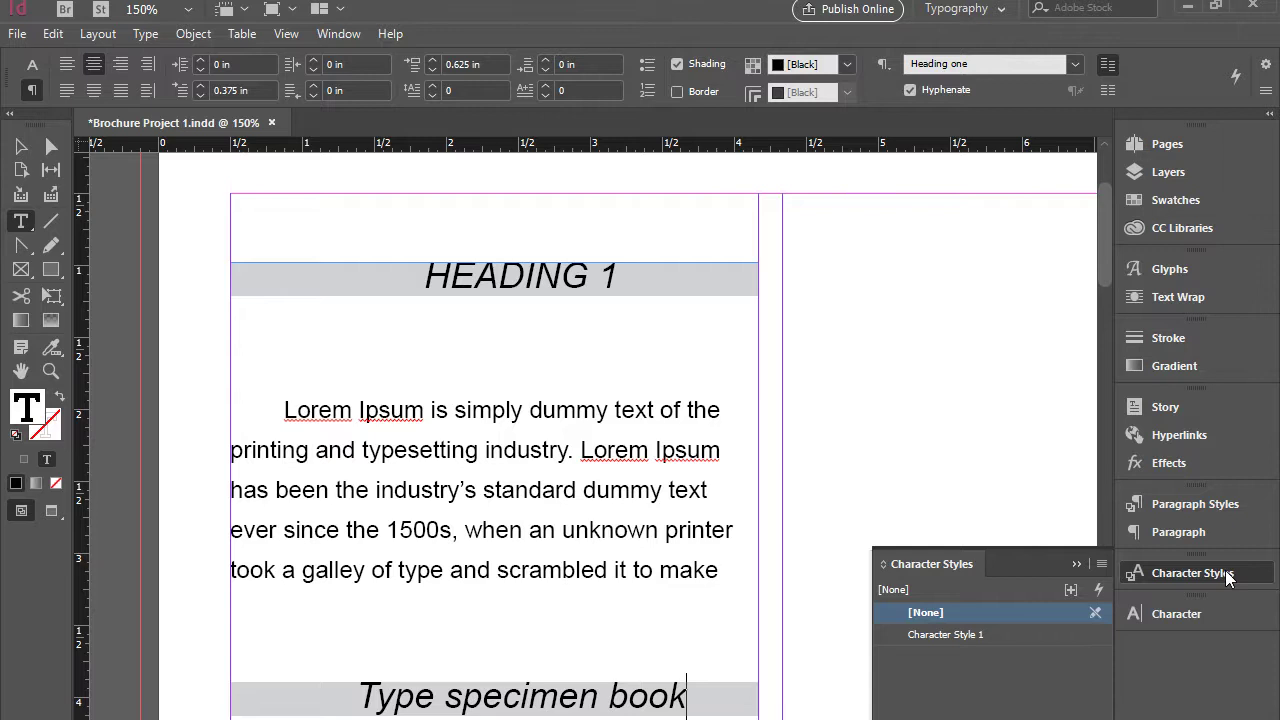
click(1225, 571)
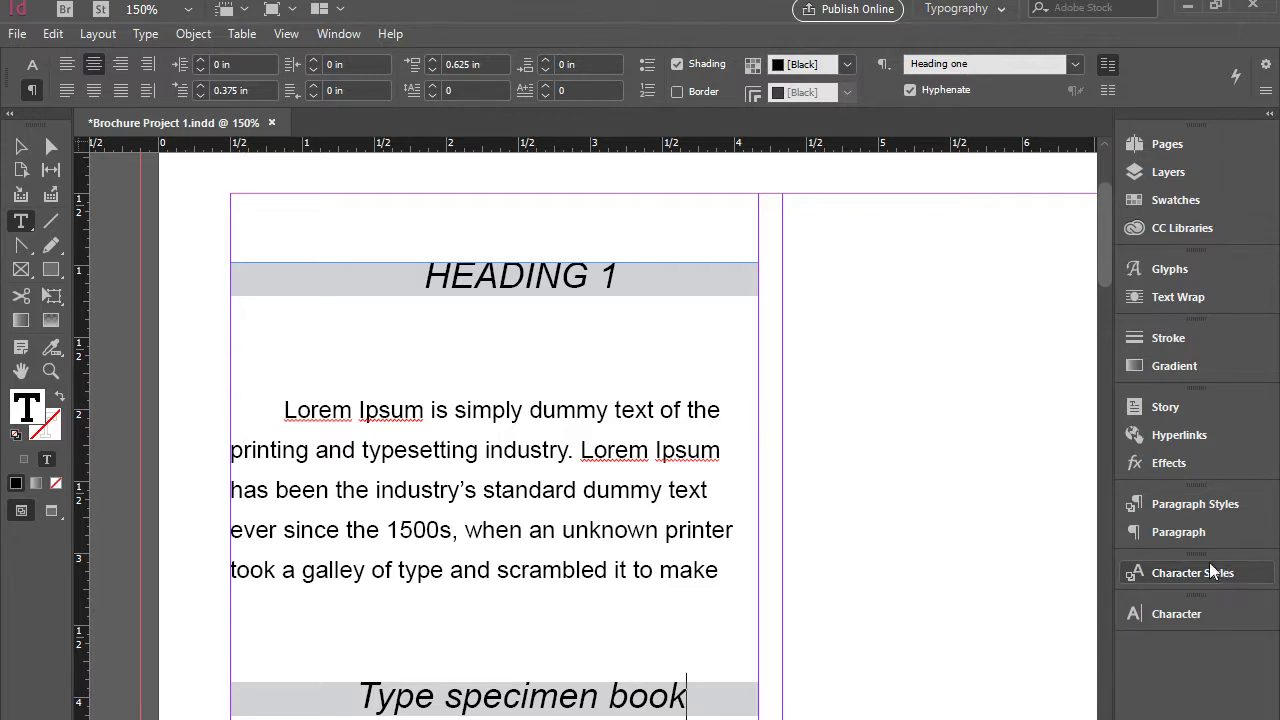
drag(425, 412, 275, 404)
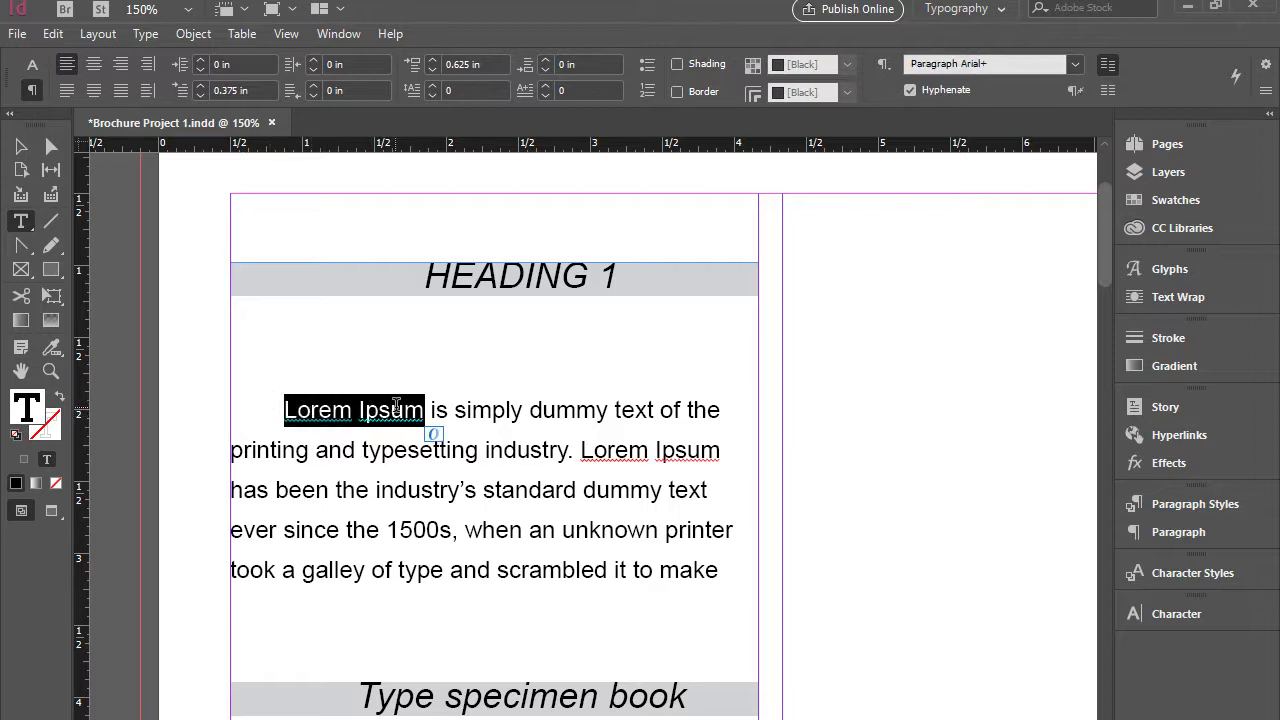
click(1223, 619)
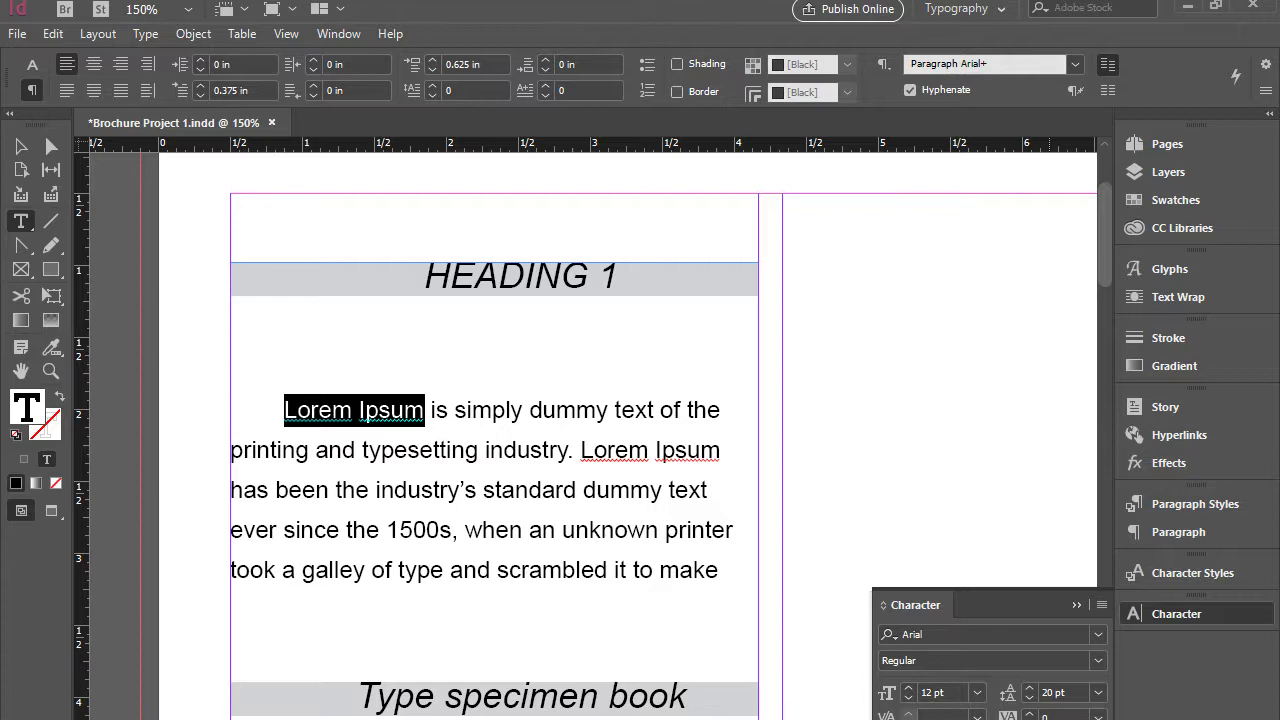
click(1098, 660)
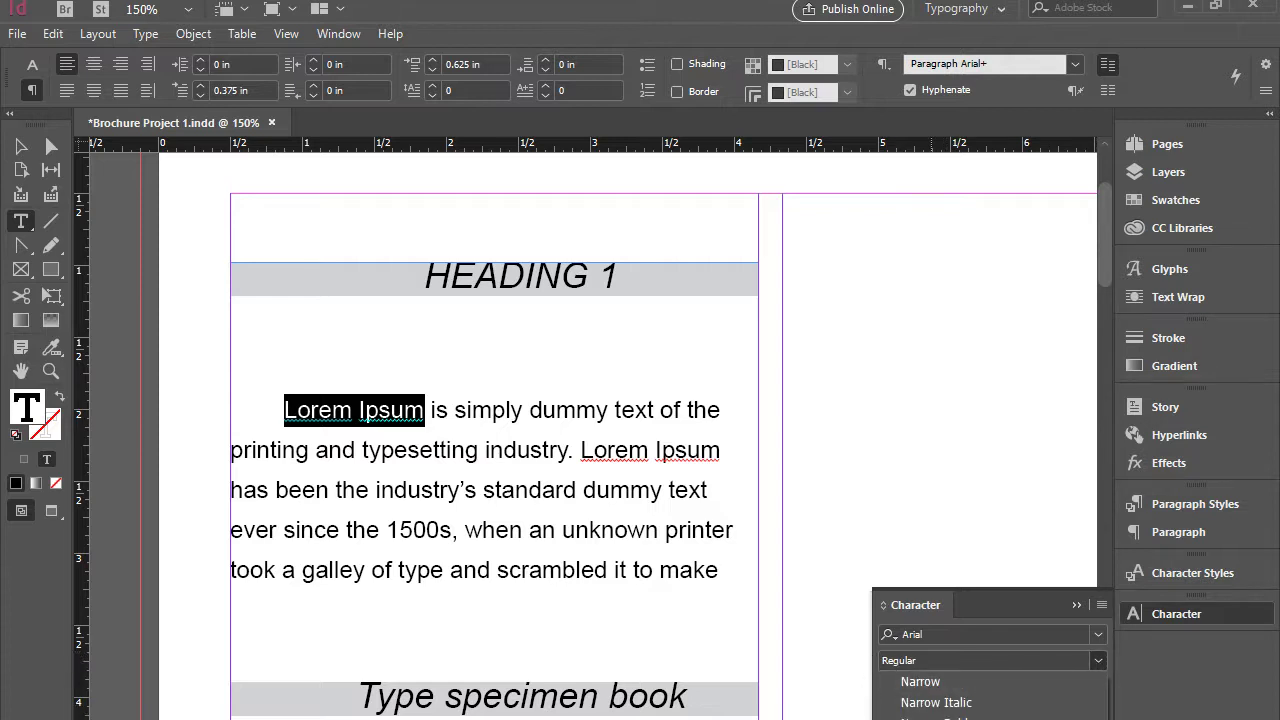
key(ctrl+shift+b)
click(1121, 615)
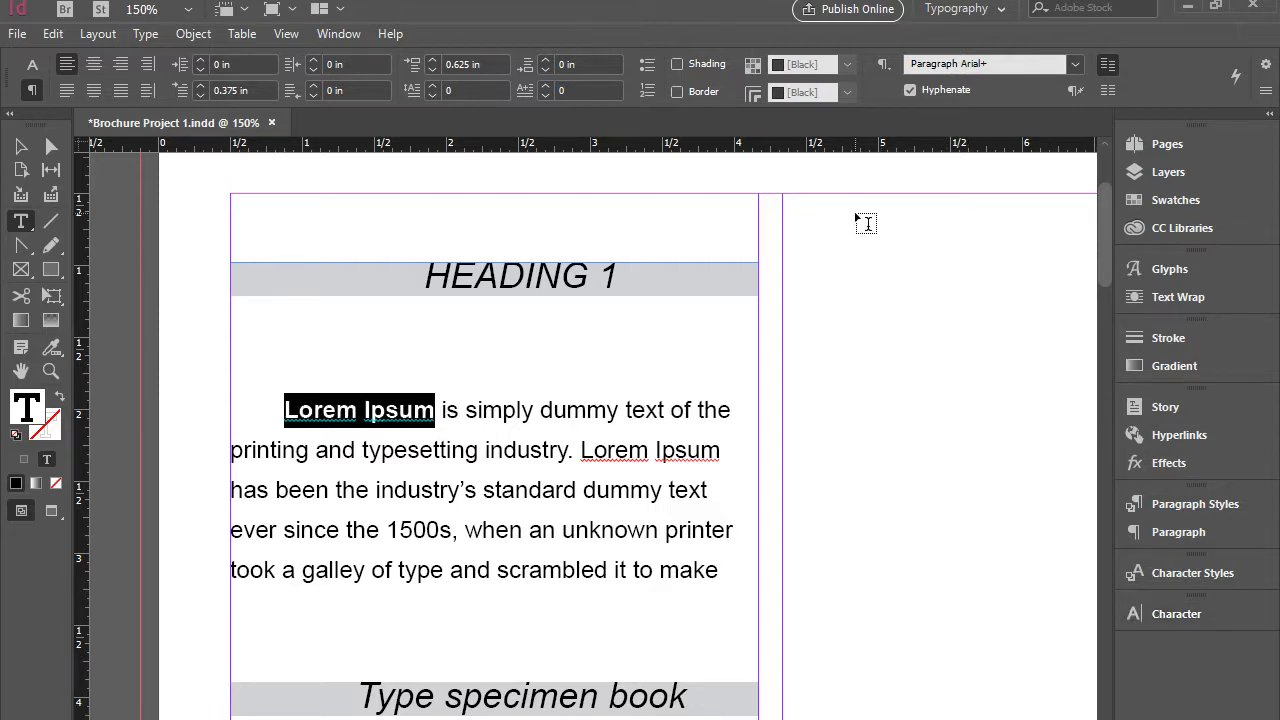
click(31, 66)
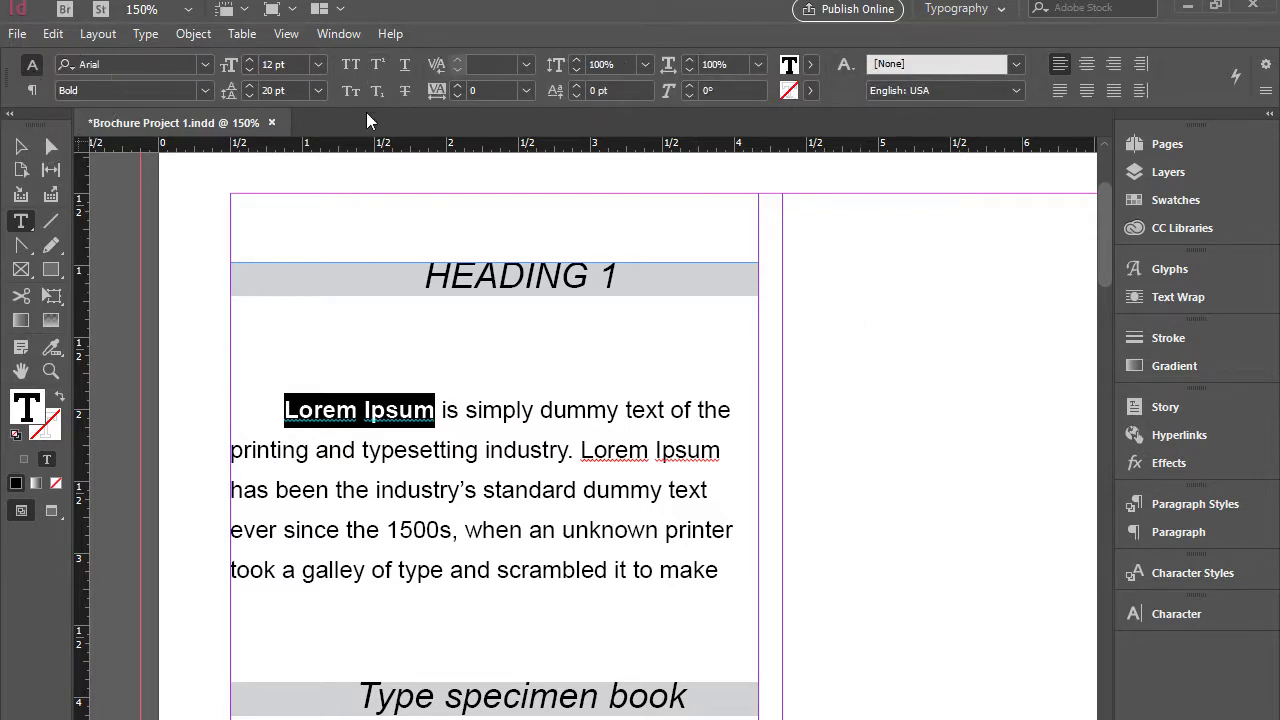
- Fill the selected bold 'Lorem Ipsum' with the C=0 M=100 Y=0 K=0 magenta swatch, then reselect it
click(811, 65)
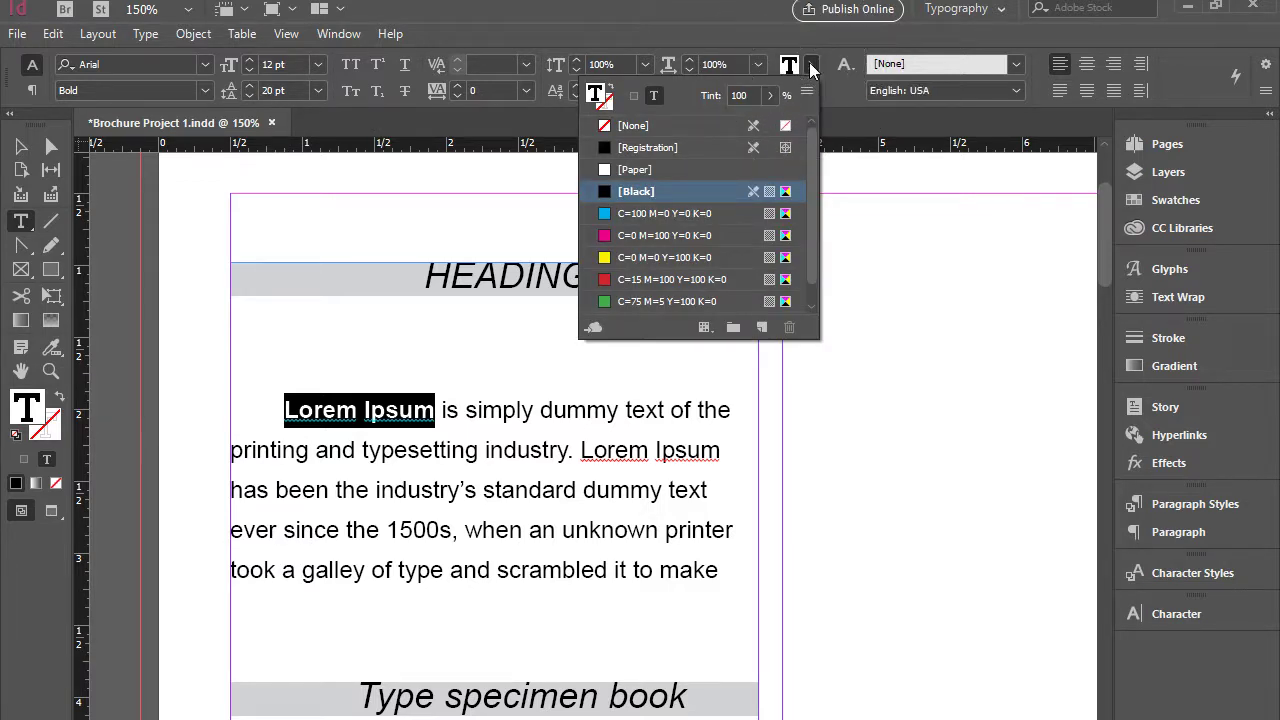
click(639, 233)
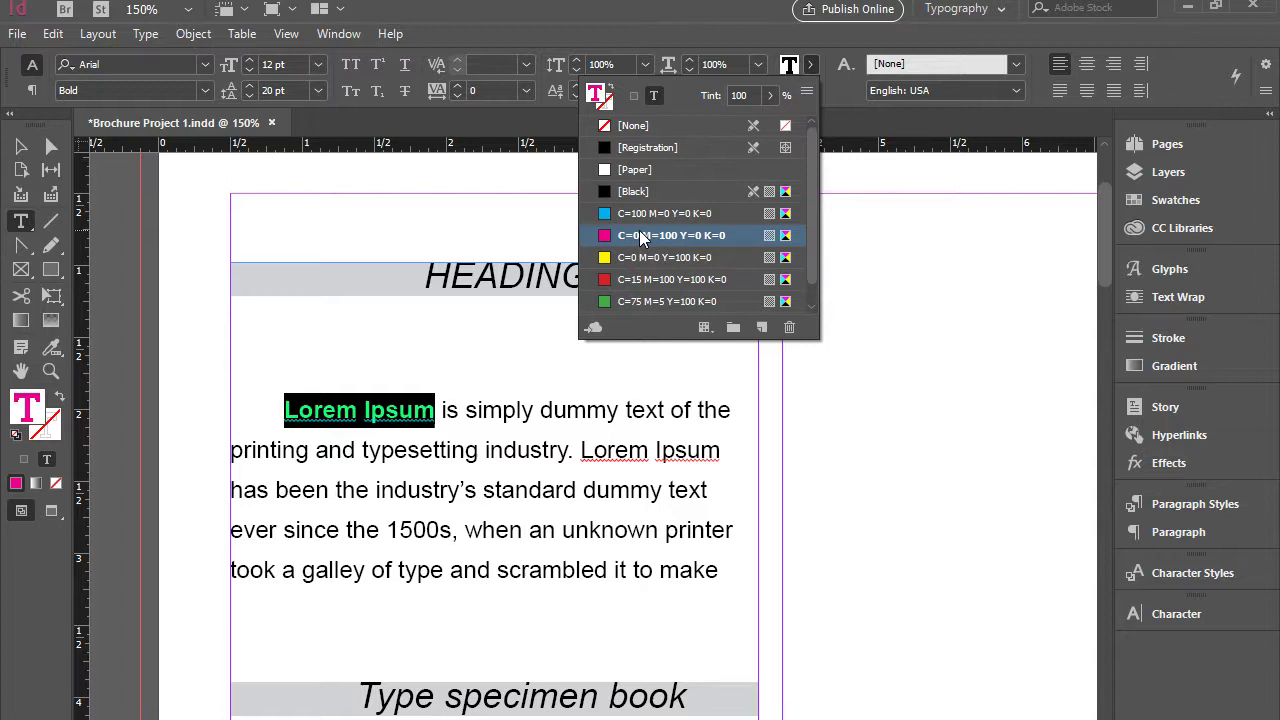
click(521, 411)
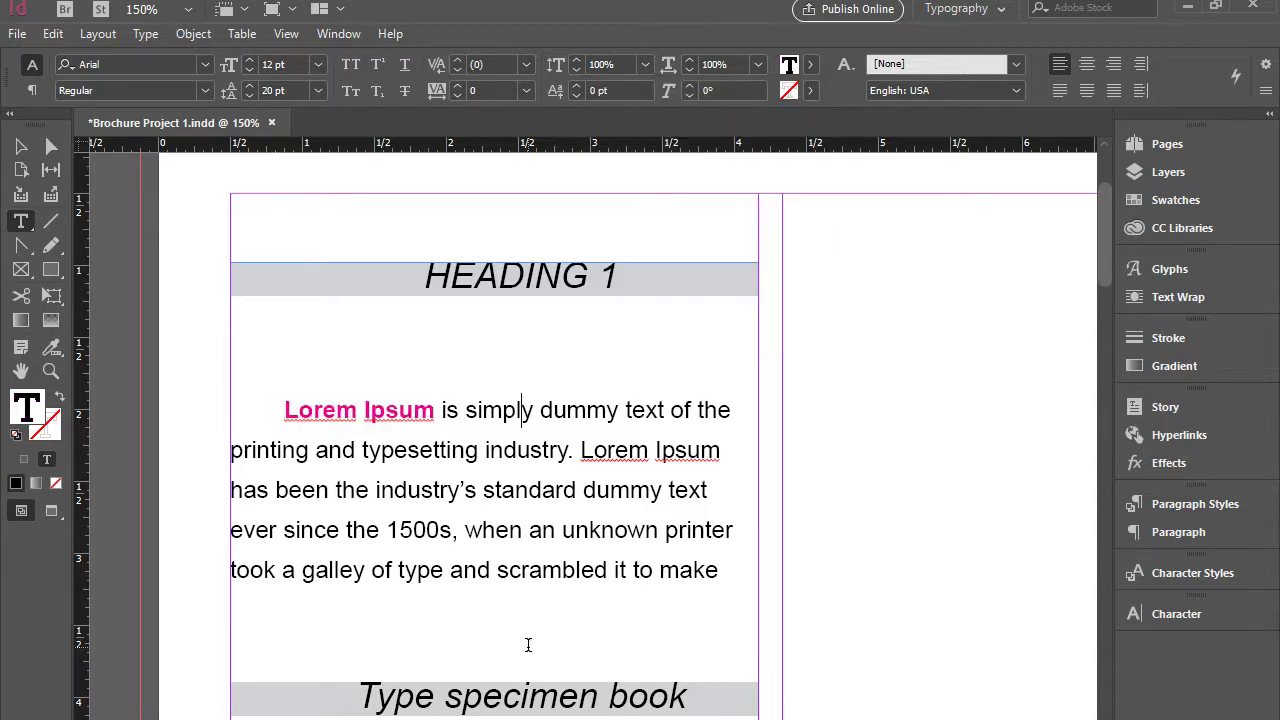
drag(436, 411, 285, 412)
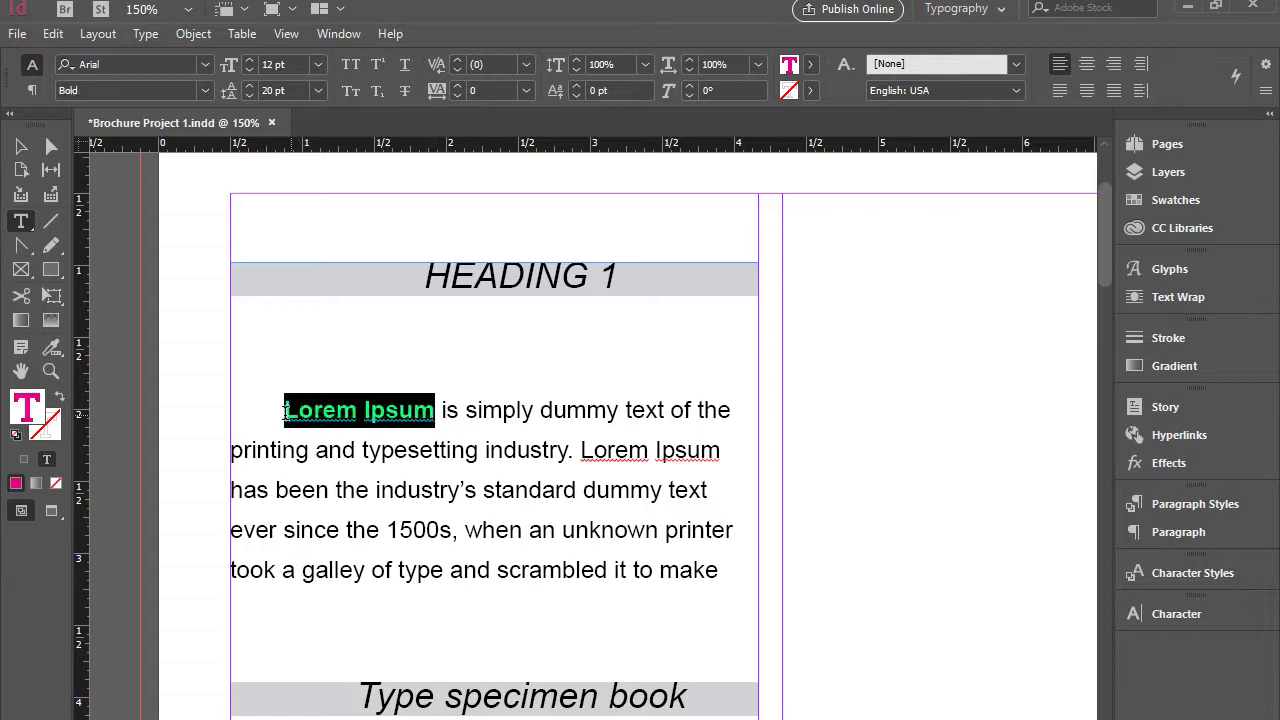
- Start a new character style from the selected magenta bold 'Lorem Ipsum'
click(1189, 572)
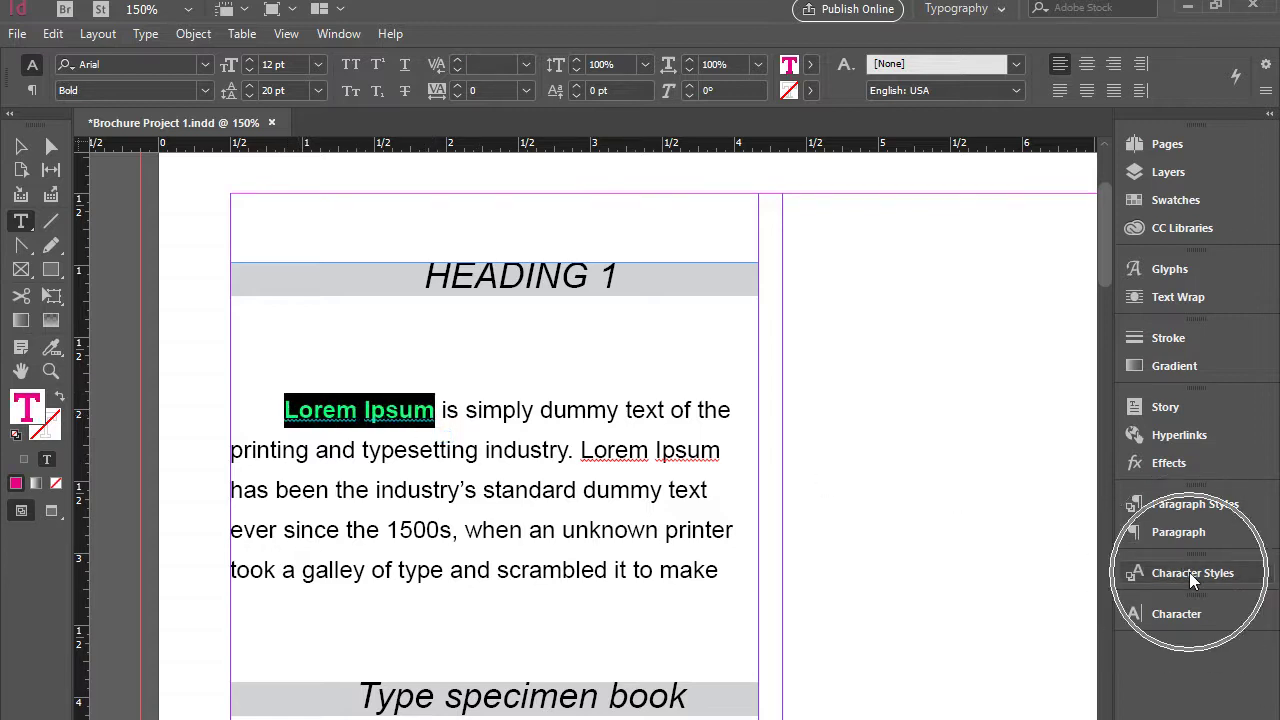
click(1101, 566)
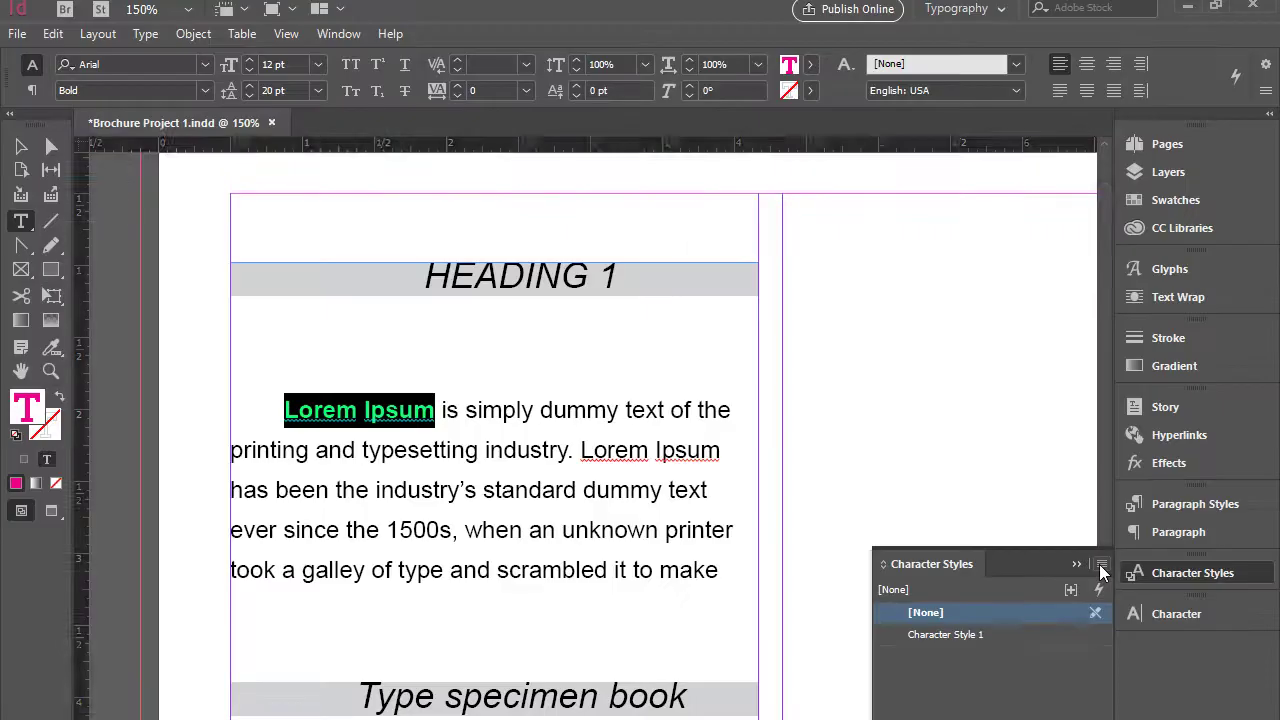
click(1103, 564)
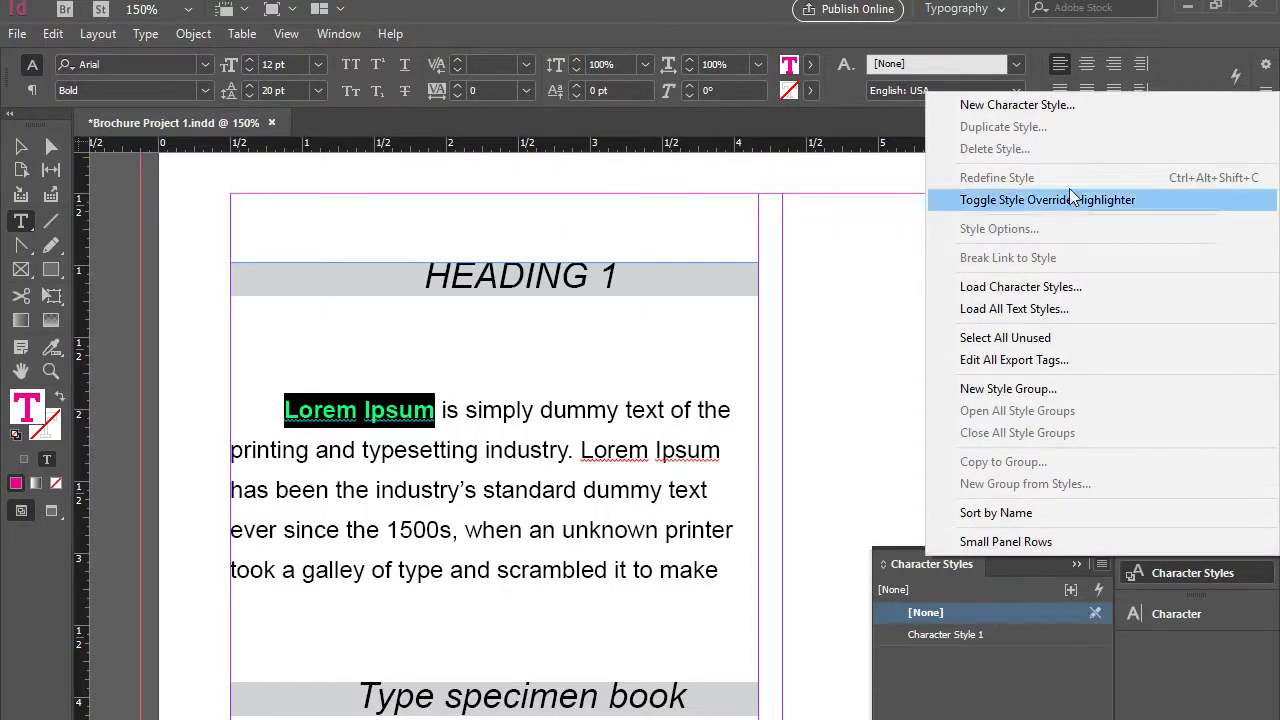
click(1062, 110)
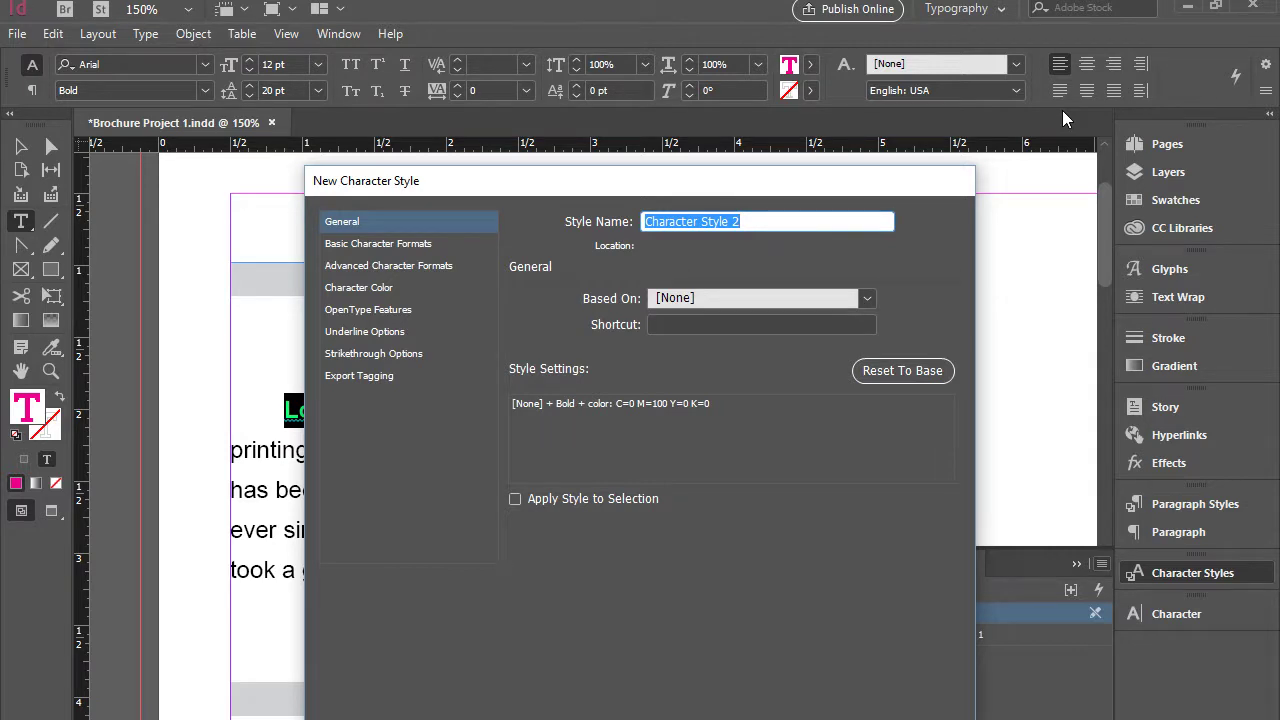
- Name the character style 'Magenta bold' and create it, applying it to the selection
text(Mga)
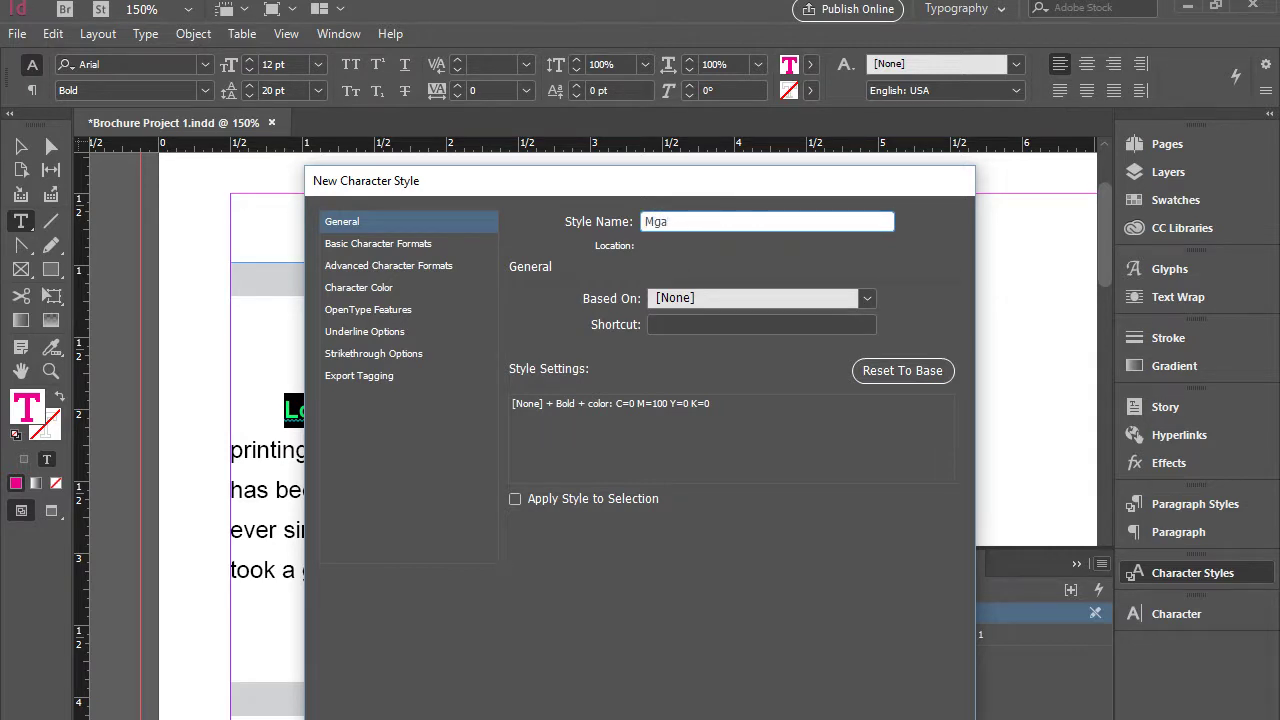
key(BackSpace)
key(BackSpace)
text(agenta bold)
click(515, 499)
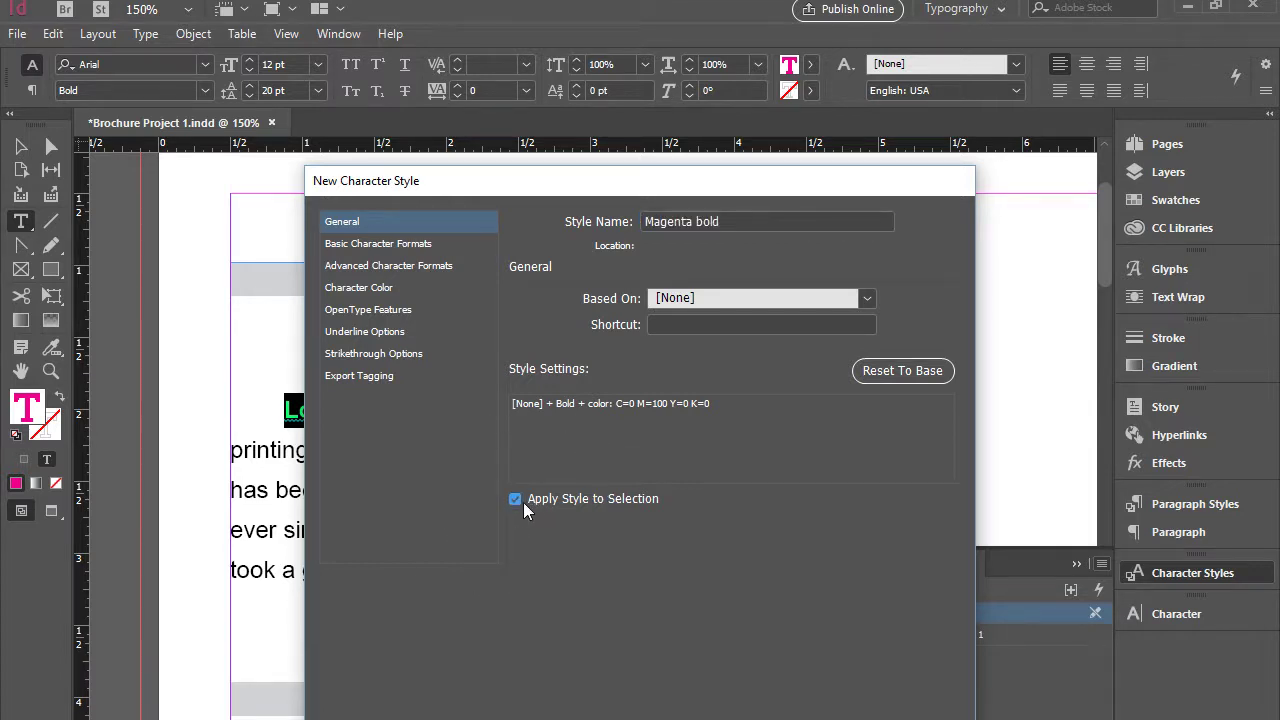
click(790, 718)
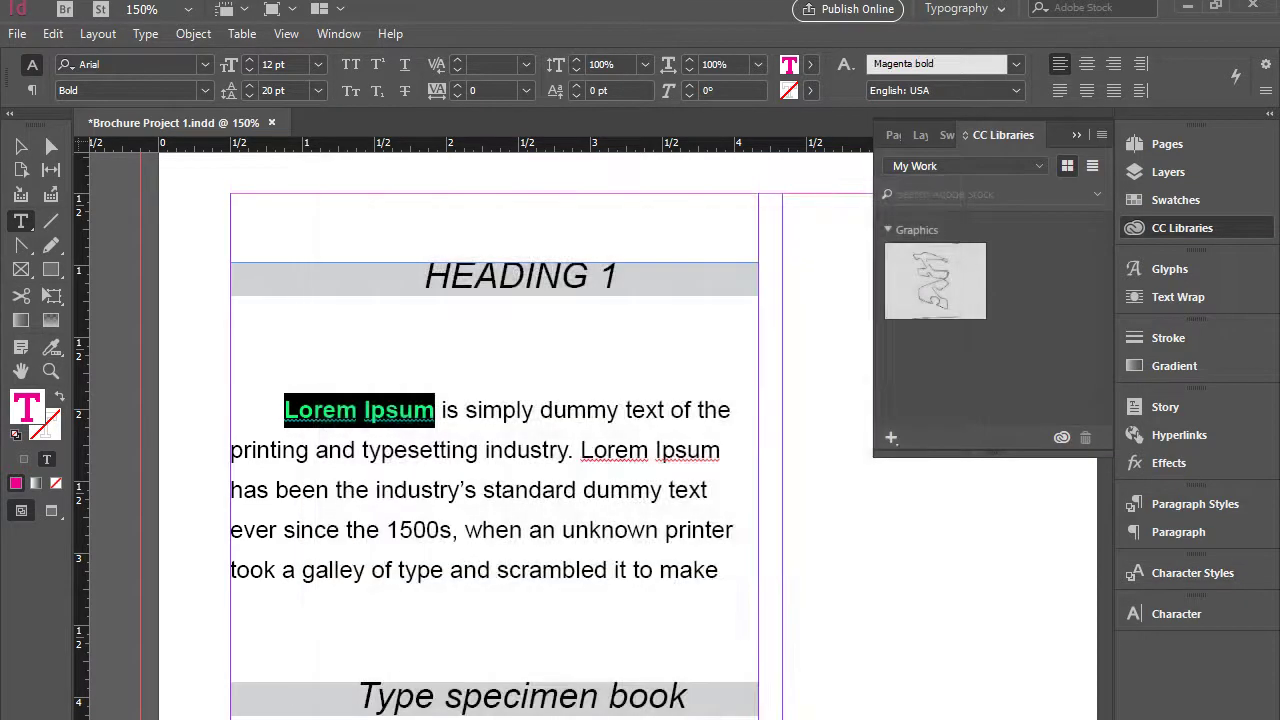
- Apply the Magenta bold character style to the second 'Lorem Ipsum' in the body paragraph
click(543, 571)
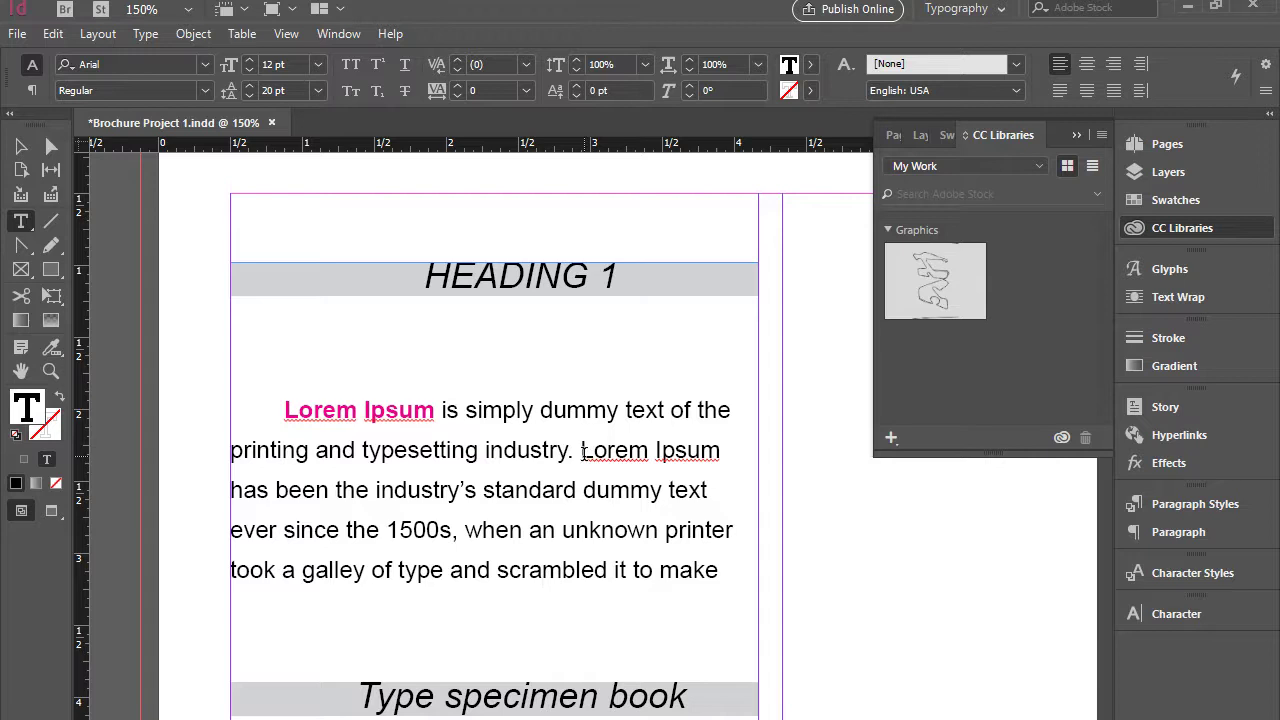
drag(583, 452, 720, 452)
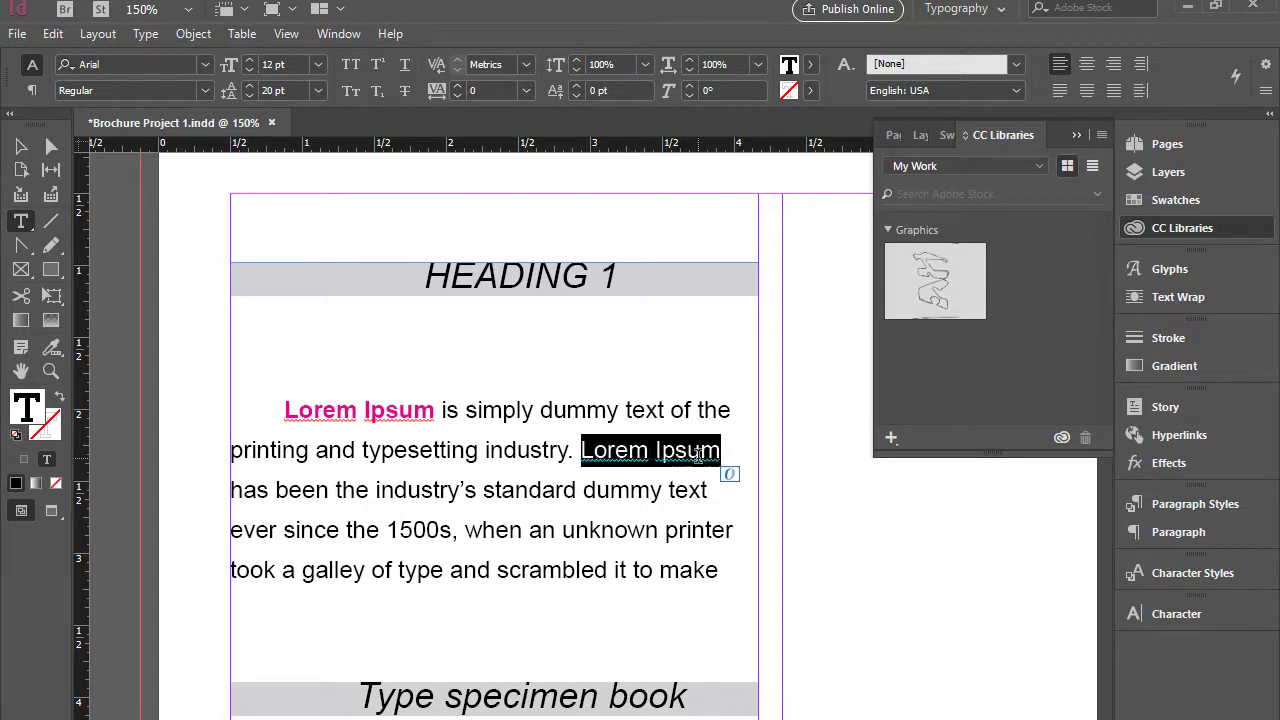
click(1199, 572)
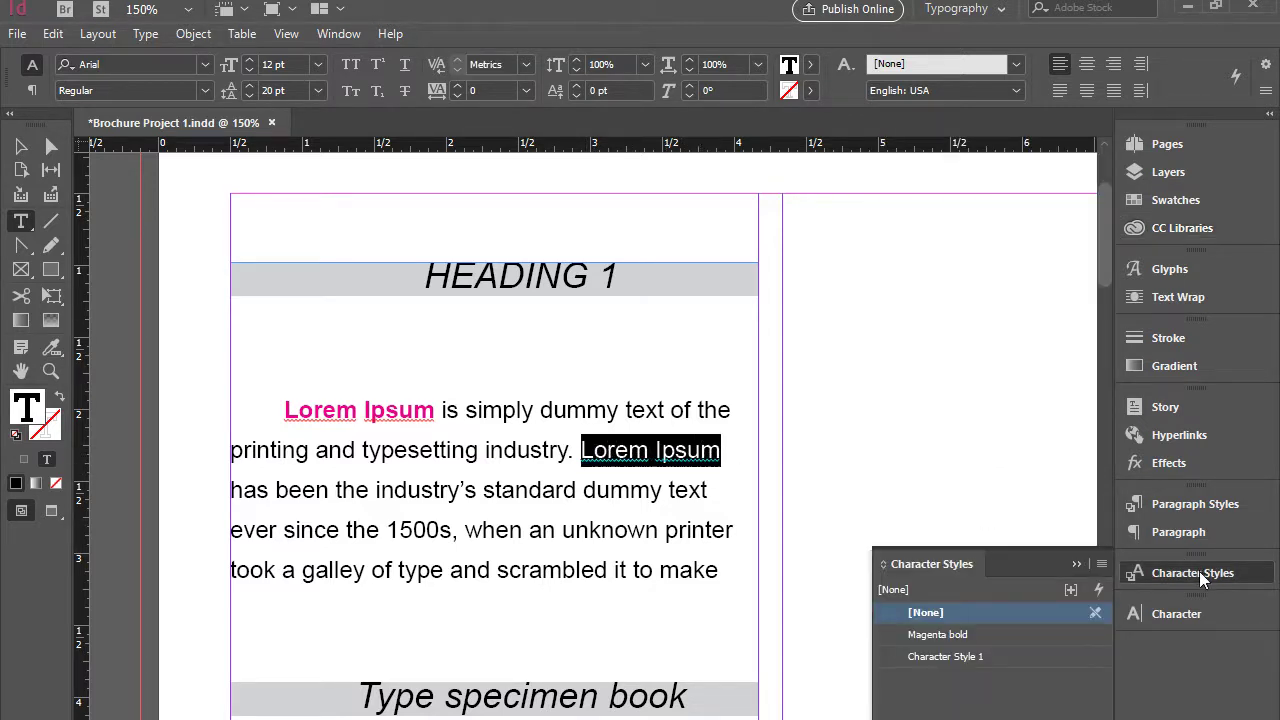
click(946, 636)
click(693, 532)
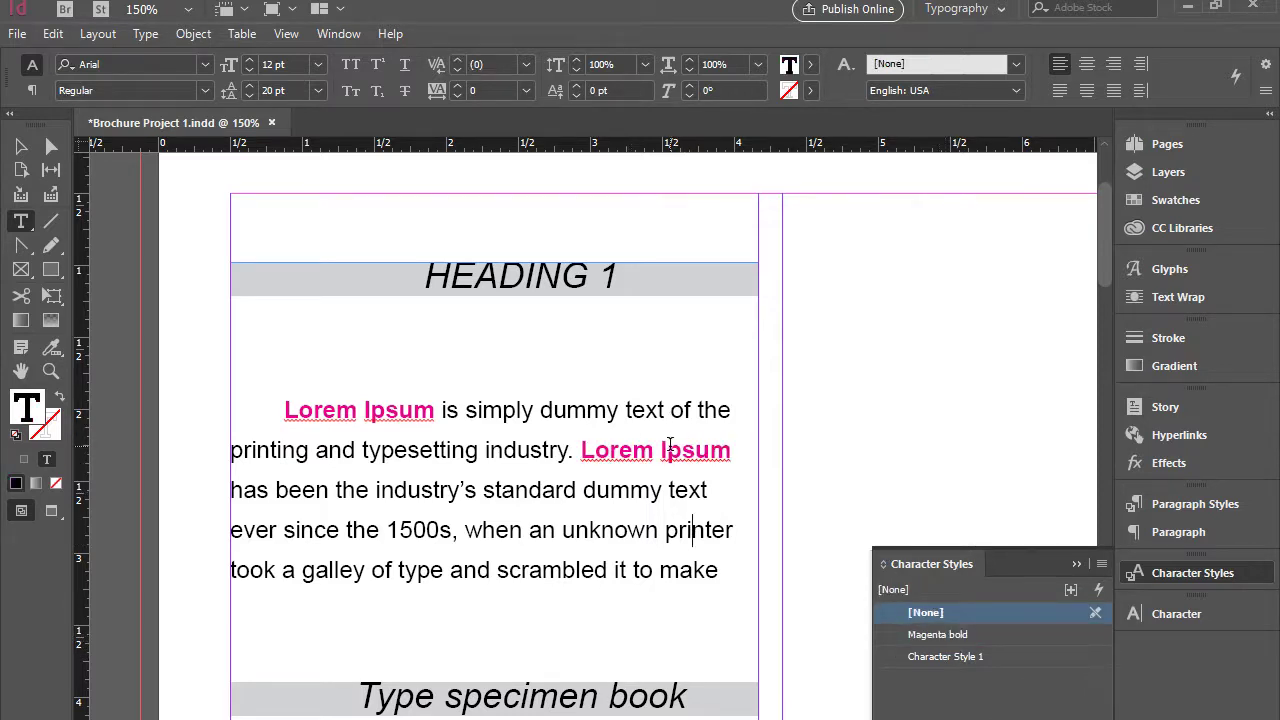